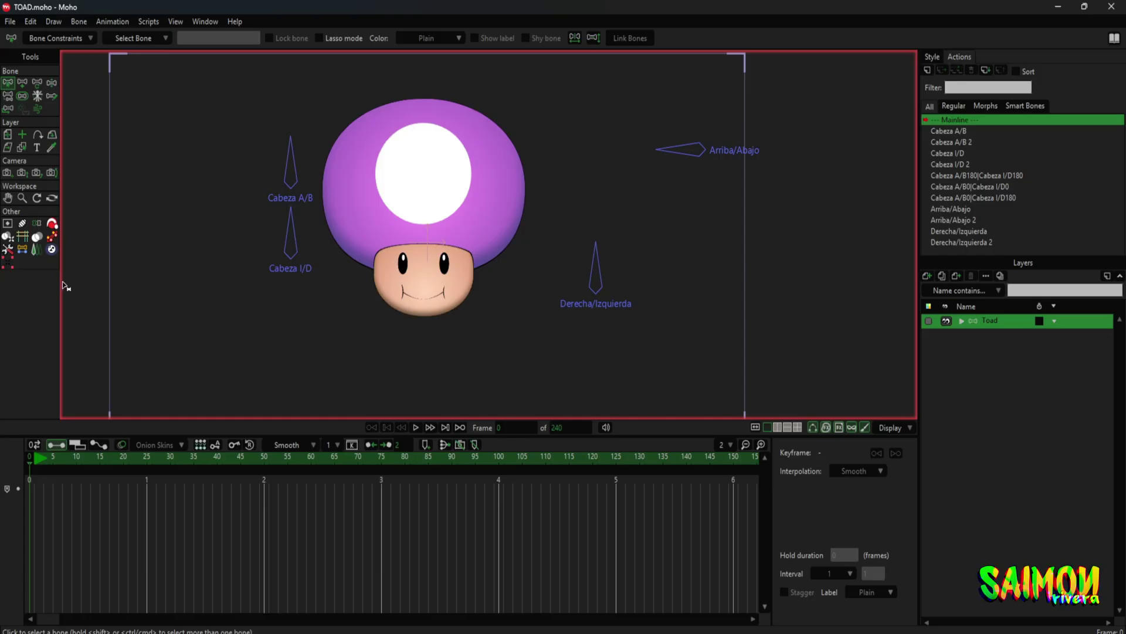
# - Select the Arriba/Abajo and Derecha/Izquierda bones, clear the selection, and switch to Manipulate Bones
pyautogui.moveTo(460, 297); pyautogui.dragTo(465, 298)
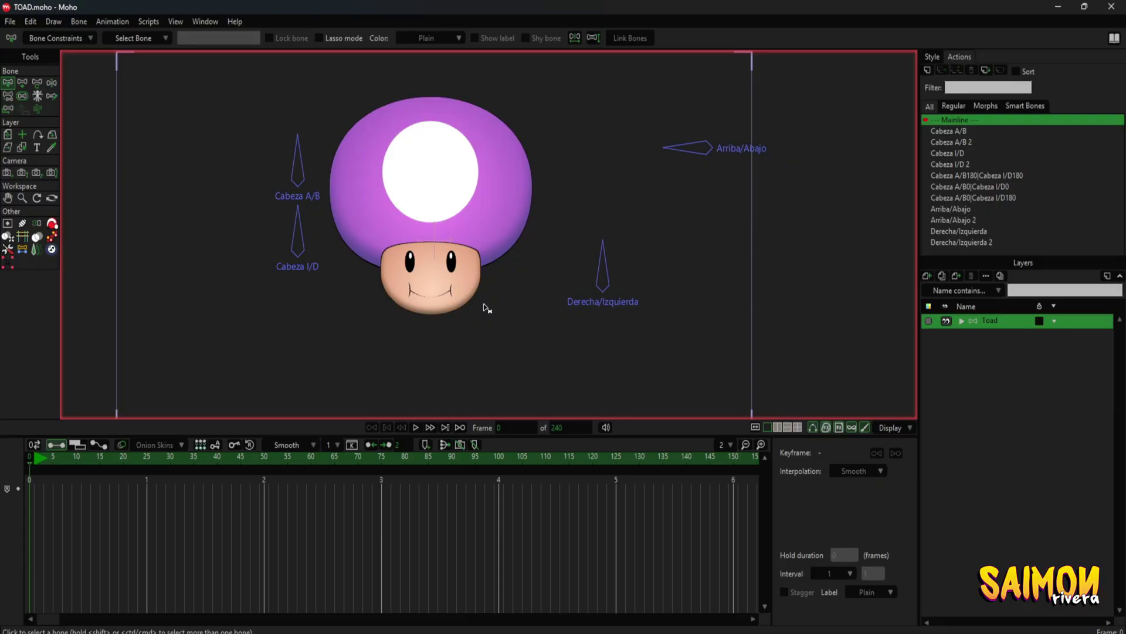
pyautogui.moveTo(821, 355)
pyautogui.mouseDown()
pyautogui.moveTo(560, 103)
pyautogui.moveTo(785, 339)
pyautogui.moveTo(542, 100)
pyautogui.mouseUp()
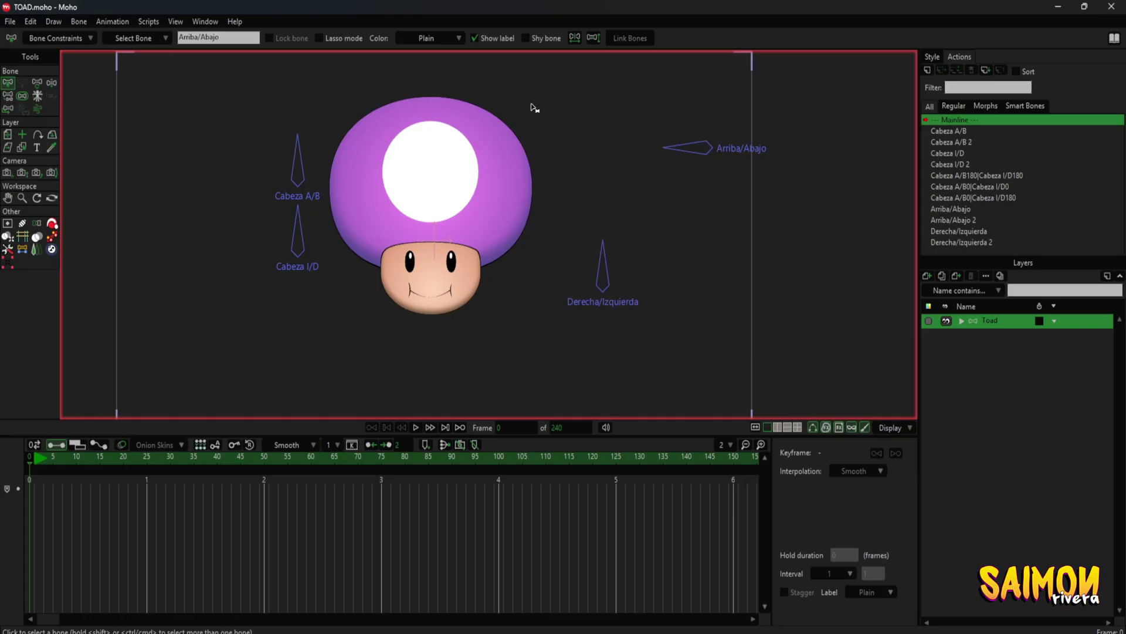
pyautogui.moveTo(815, 383)
pyautogui.mouseDown()
pyautogui.moveTo(522, 111)
pyautogui.moveTo(762, 322)
pyautogui.mouseUp()
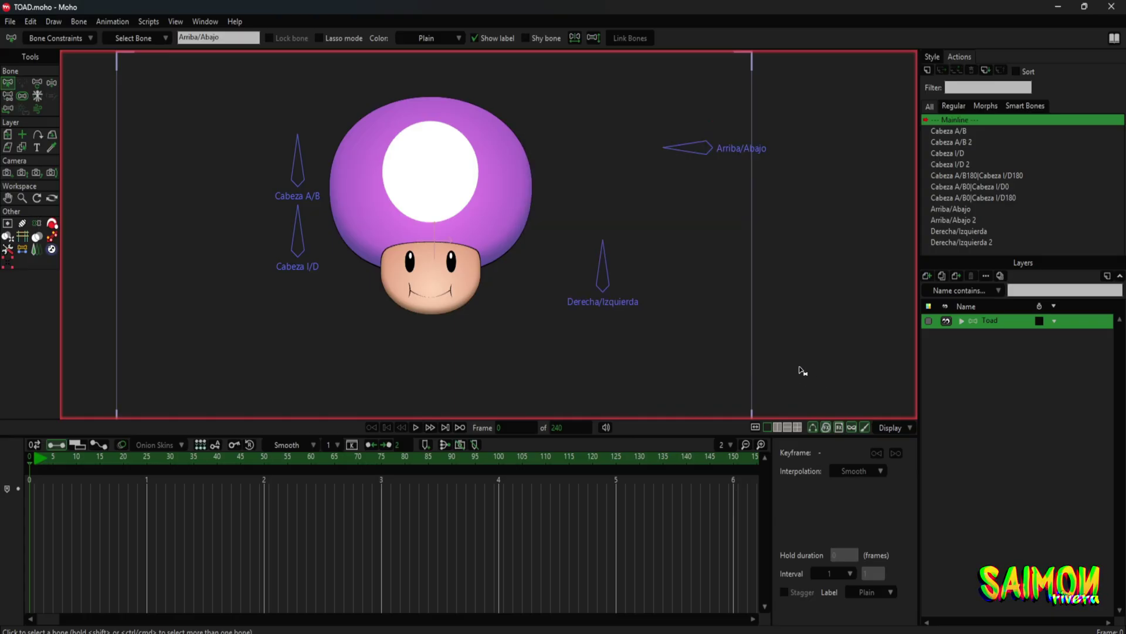
pyautogui.moveTo(798, 370)
pyautogui.mouseDown()
pyautogui.moveTo(536, 115)
pyautogui.moveTo(792, 332)
pyautogui.moveTo(591, 301)
pyautogui.mouseUp()
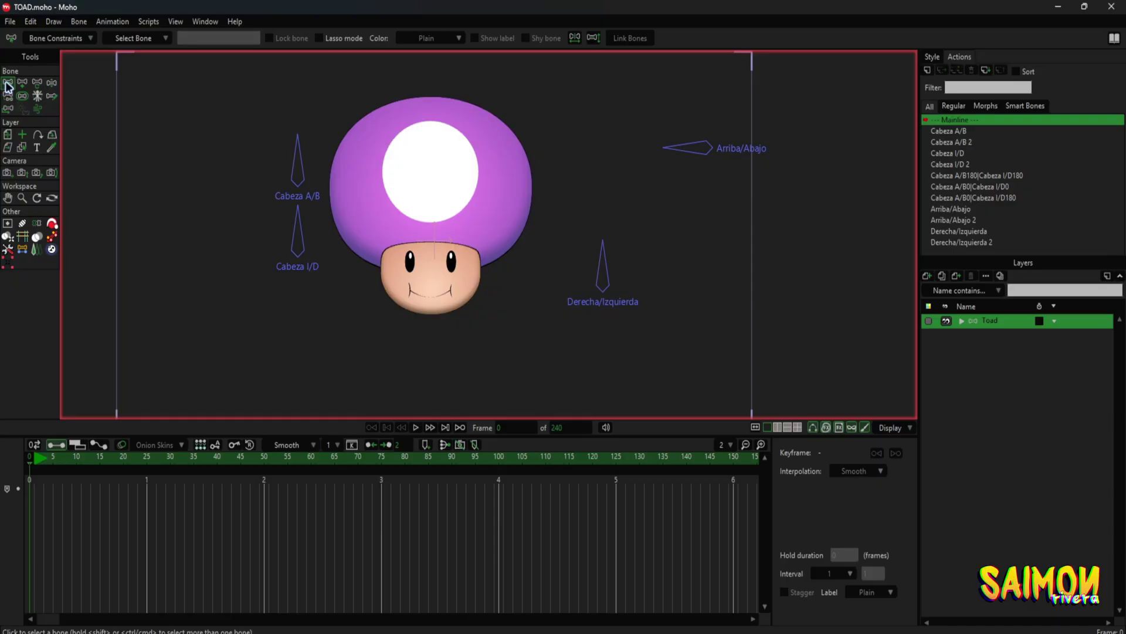
pyautogui.moveTo(837, 355); pyautogui.dragTo(555, 96)
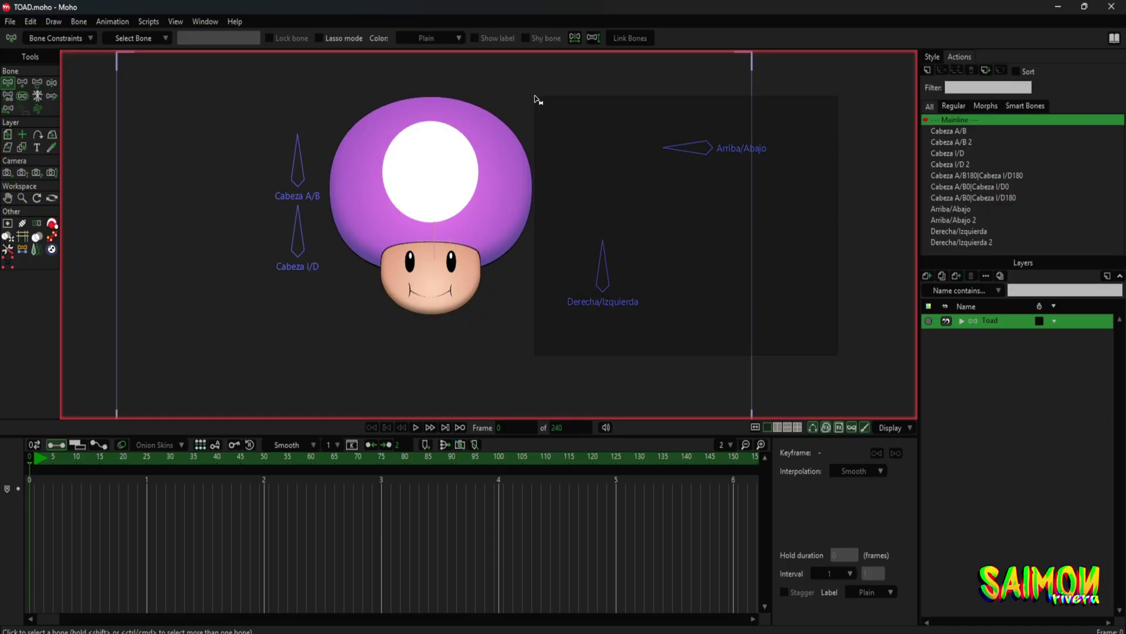
pyautogui.click(771, 251)
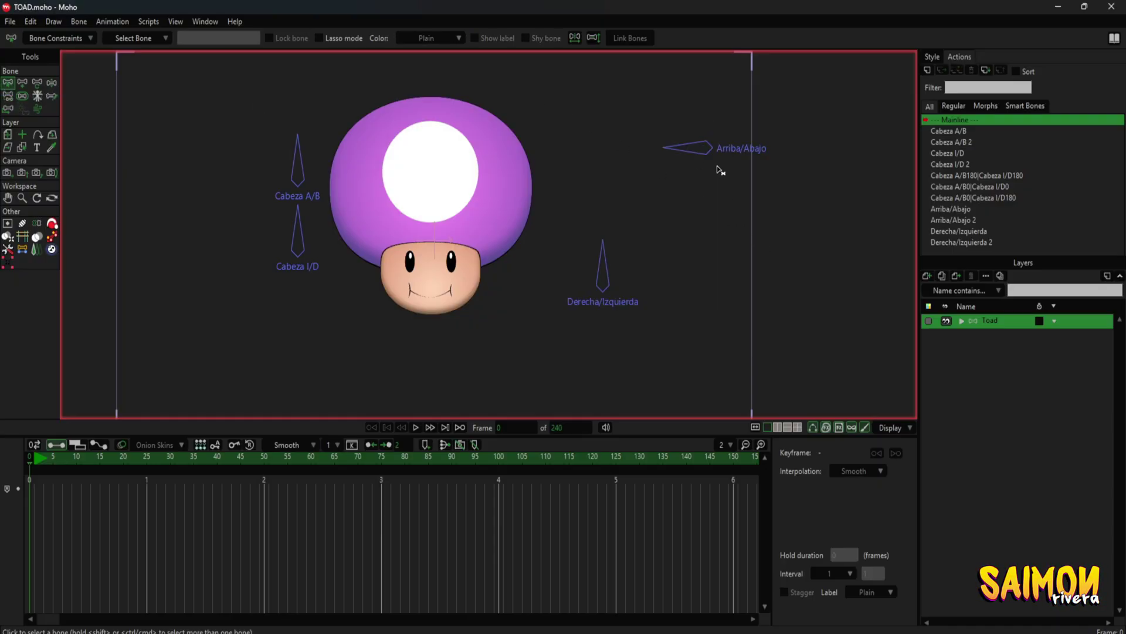
pyautogui.click(51, 82)
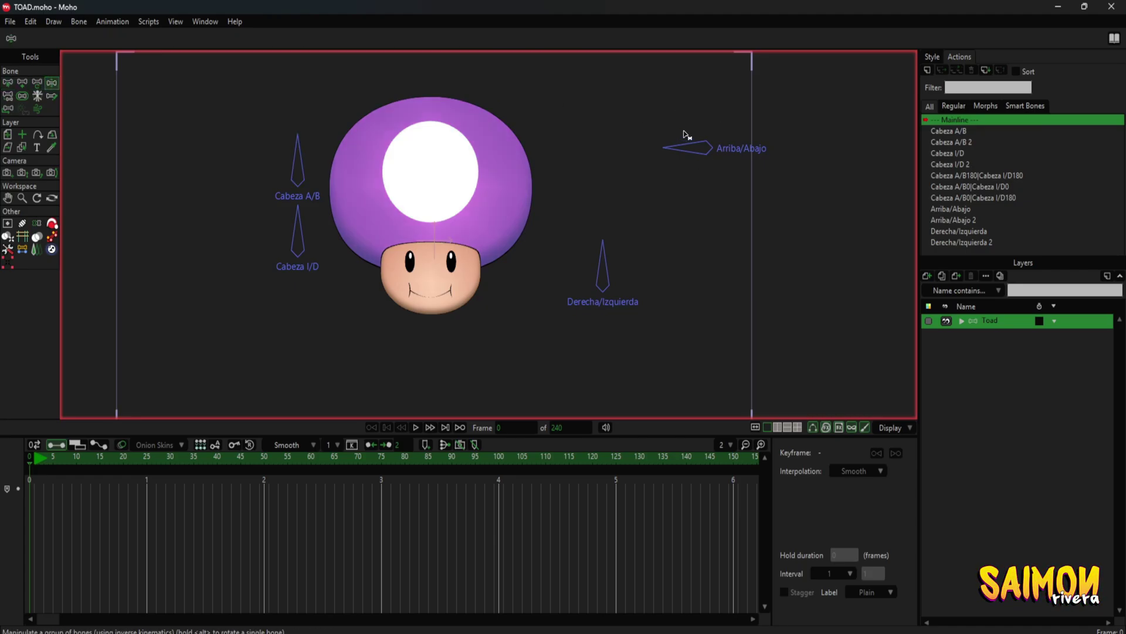
pyautogui.moveTo(678, 162)
pyautogui.mouseDown()
pyautogui.moveTo(670, 155)
pyautogui.moveTo(733, 11)
pyautogui.moveTo(636, 151)
pyautogui.mouseUp()
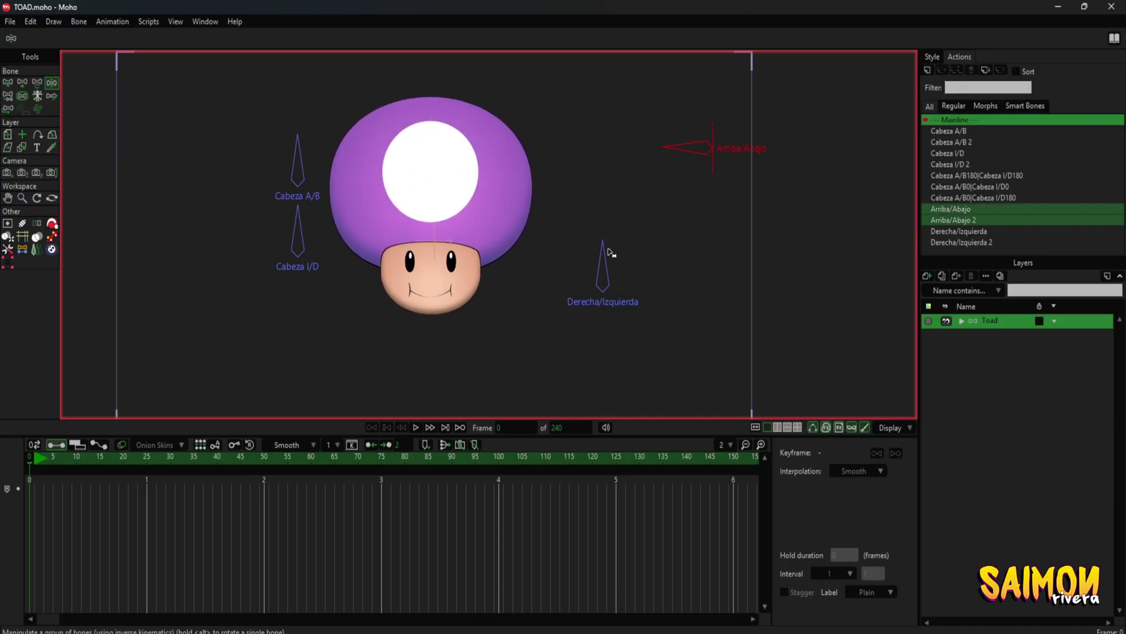
pyautogui.moveTo(599, 226)
pyautogui.mouseDown()
pyautogui.moveTo(731, 327)
pyautogui.moveTo(508, 231)
pyautogui.moveTo(616, 141)
pyautogui.moveTo(515, 176)
pyautogui.moveTo(722, 158)
pyautogui.moveTo(648, 100)
pyautogui.moveTo(632, 107)
pyautogui.mouseUp()
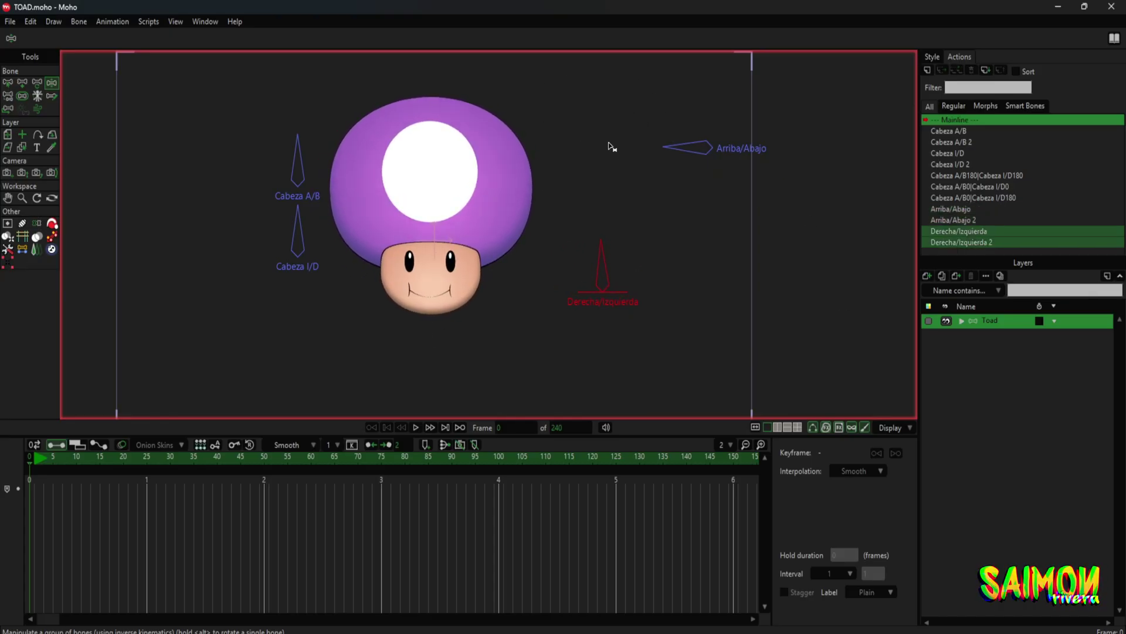
pyautogui.moveTo(692, 148)
pyautogui.mouseDown()
pyautogui.moveTo(716, 56)
pyautogui.moveTo(662, 40)
pyautogui.moveTo(625, 154)
pyautogui.mouseUp()
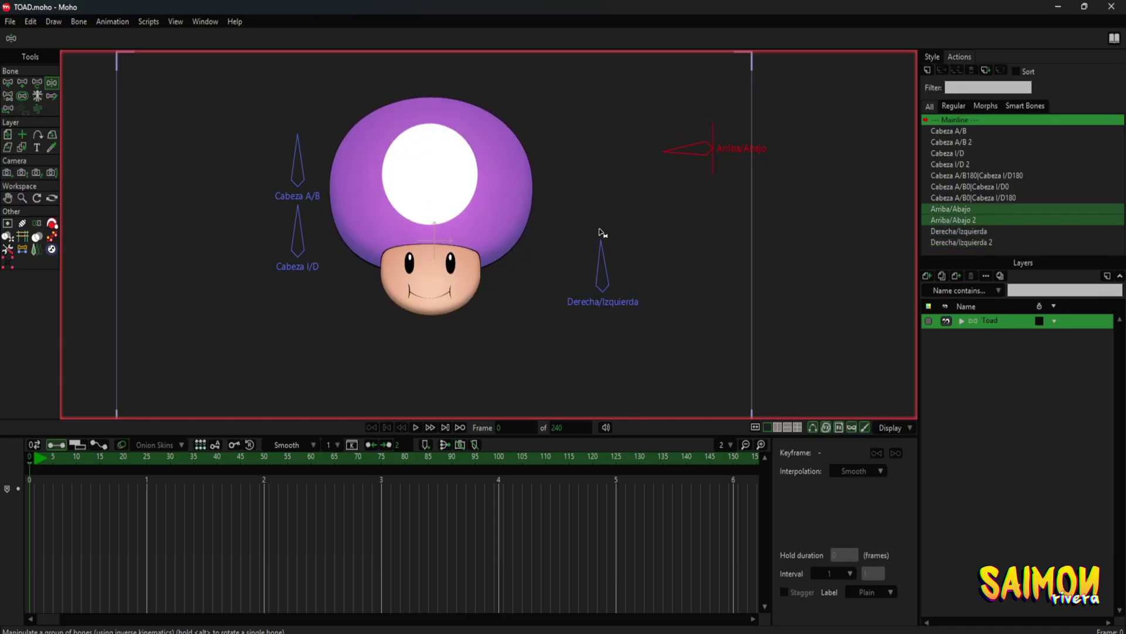
pyautogui.moveTo(604, 234); pyautogui.dragTo(619, 241)
pyautogui.moveTo(686, 148); pyautogui.dragTo(684, 82)
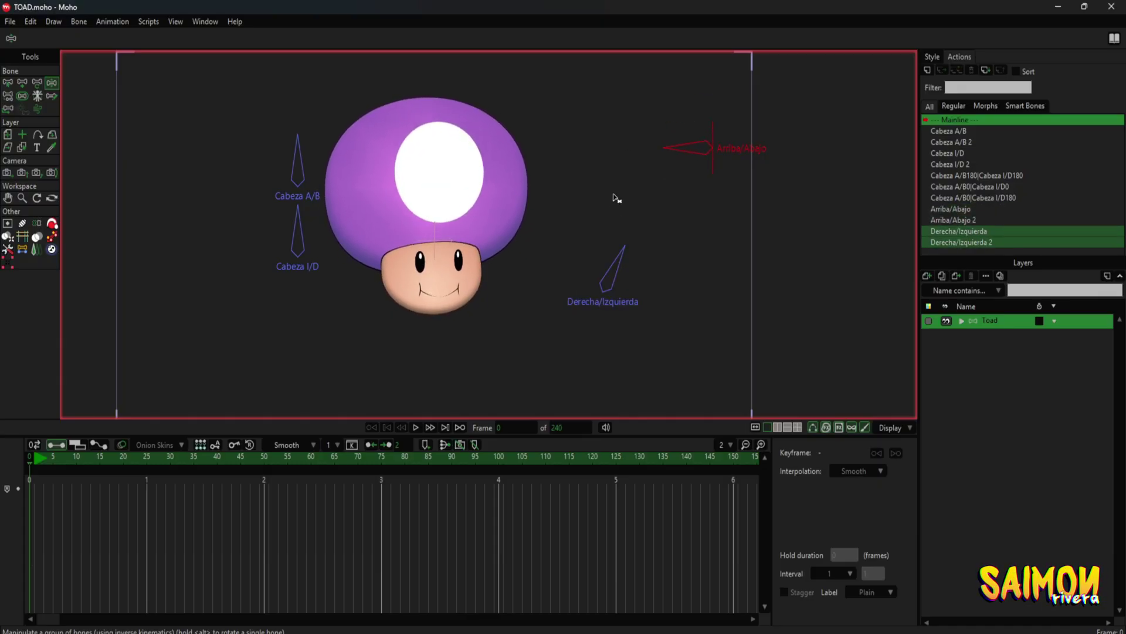
pyautogui.moveTo(623, 249); pyautogui.dragTo(569, 252)
pyautogui.moveTo(687, 146)
pyautogui.mouseDown()
pyautogui.moveTo(674, 76)
pyautogui.moveTo(651, 153)
pyautogui.mouseUp()
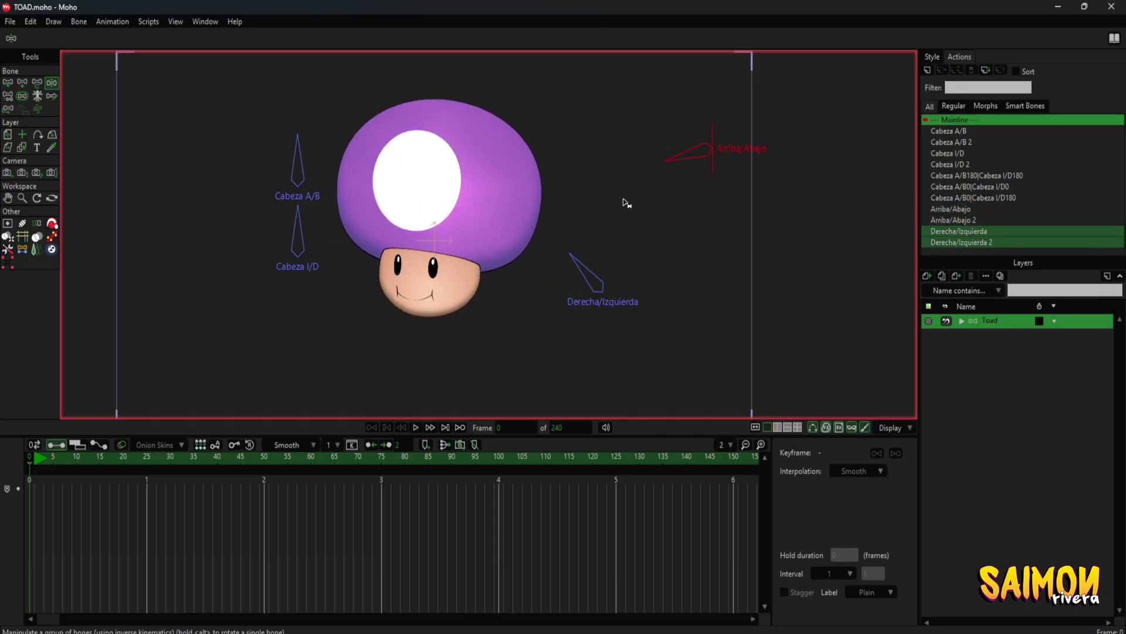
pyautogui.moveTo(569, 290); pyautogui.dragTo(577, 262)
pyautogui.moveTo(679, 183); pyautogui.dragTo(654, 164)
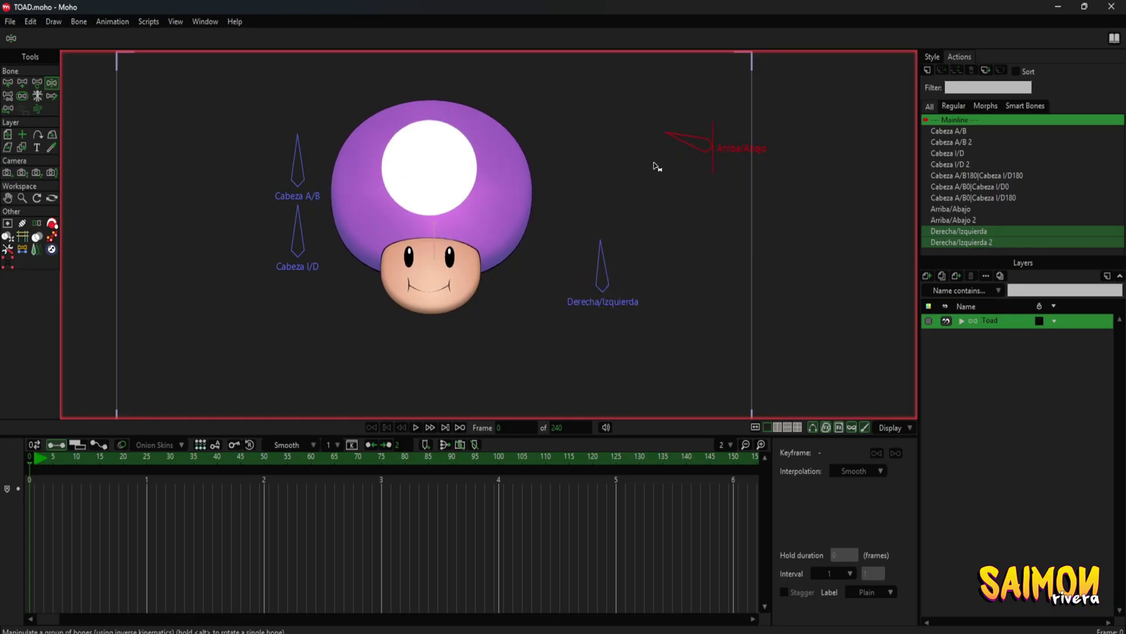
pyautogui.click(7, 82)
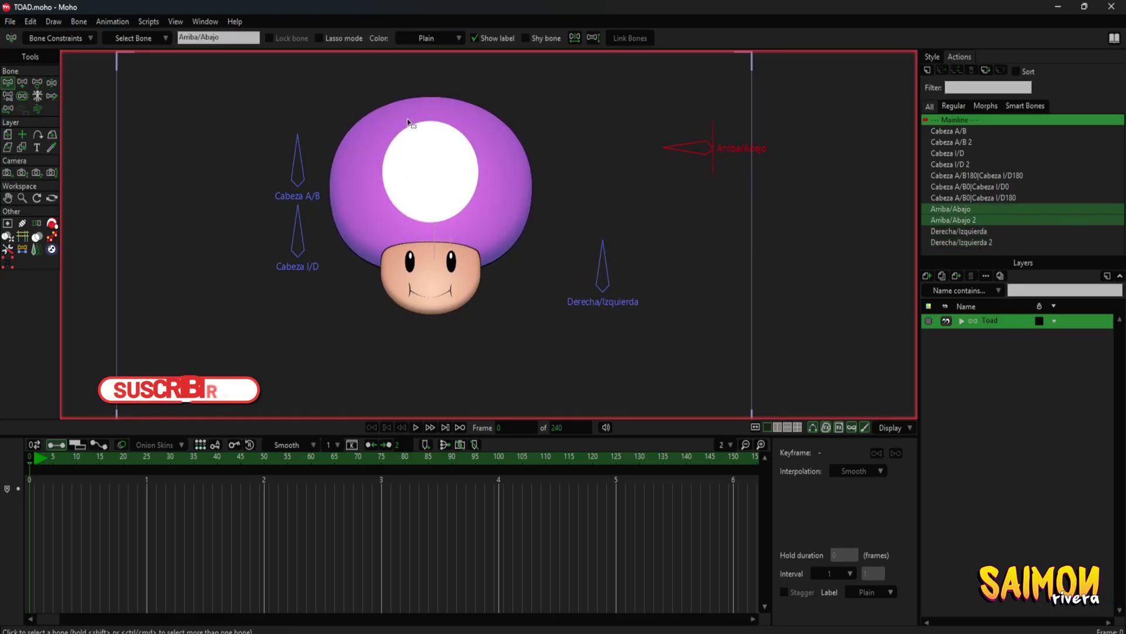
# - Add a new target bone to the right of the Toad head
pyautogui.click(22, 82)
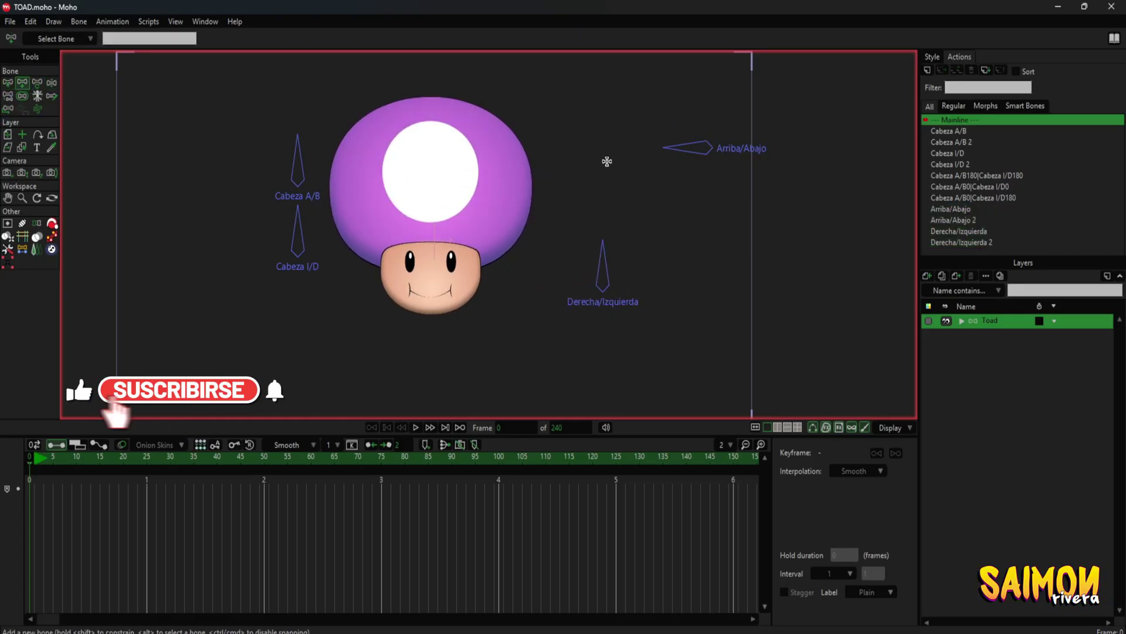
pyautogui.click(602, 158)
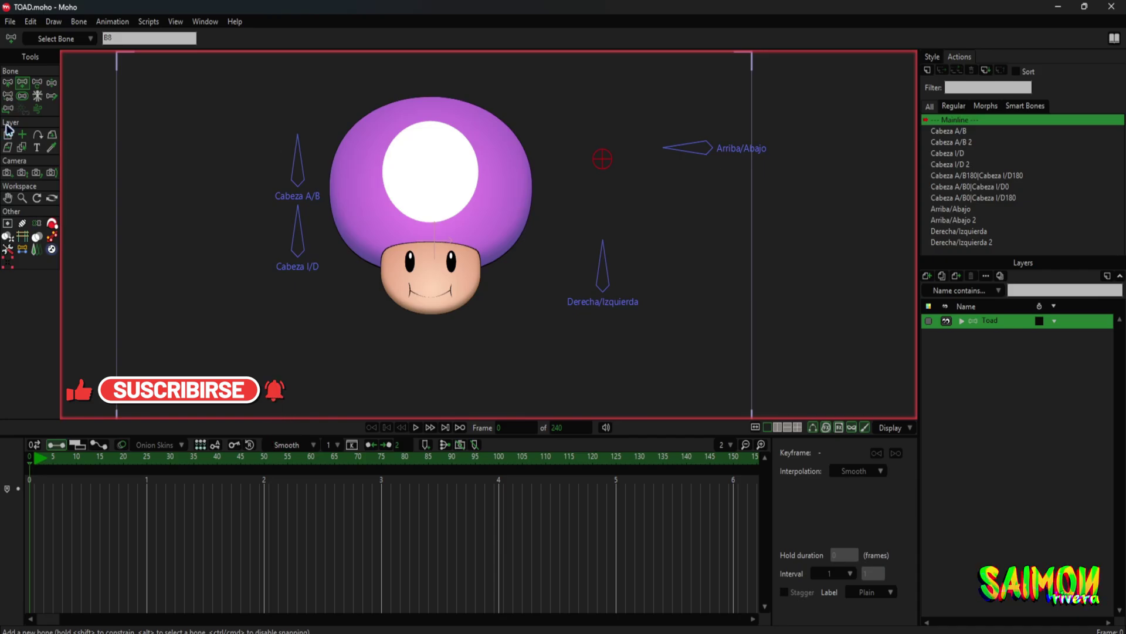
pyautogui.click(21, 95)
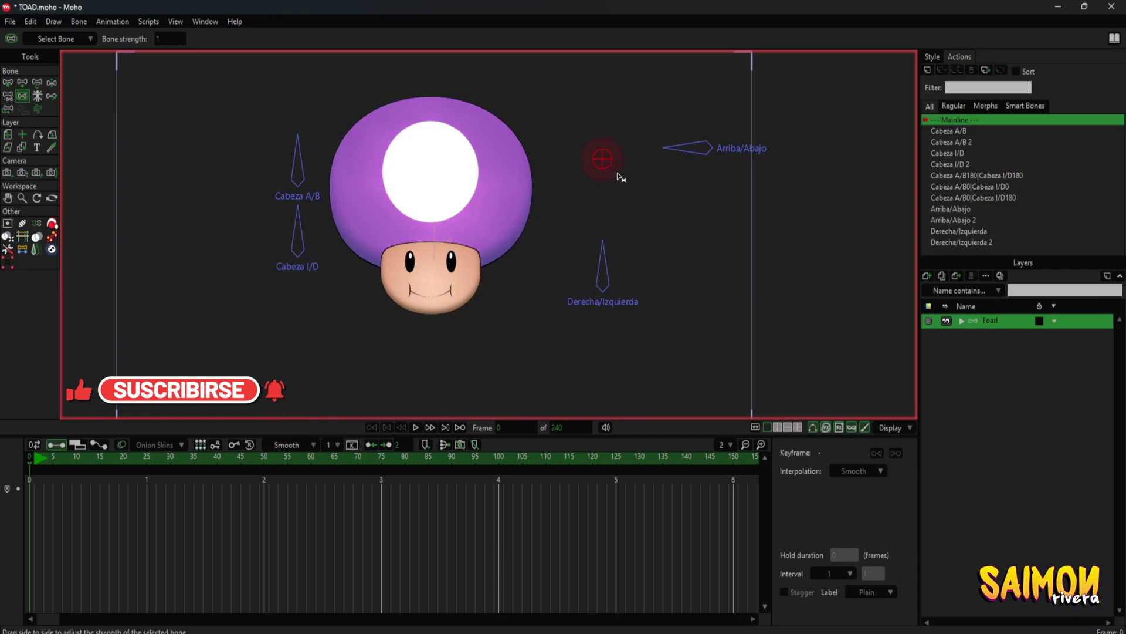
pyautogui.click(7, 82)
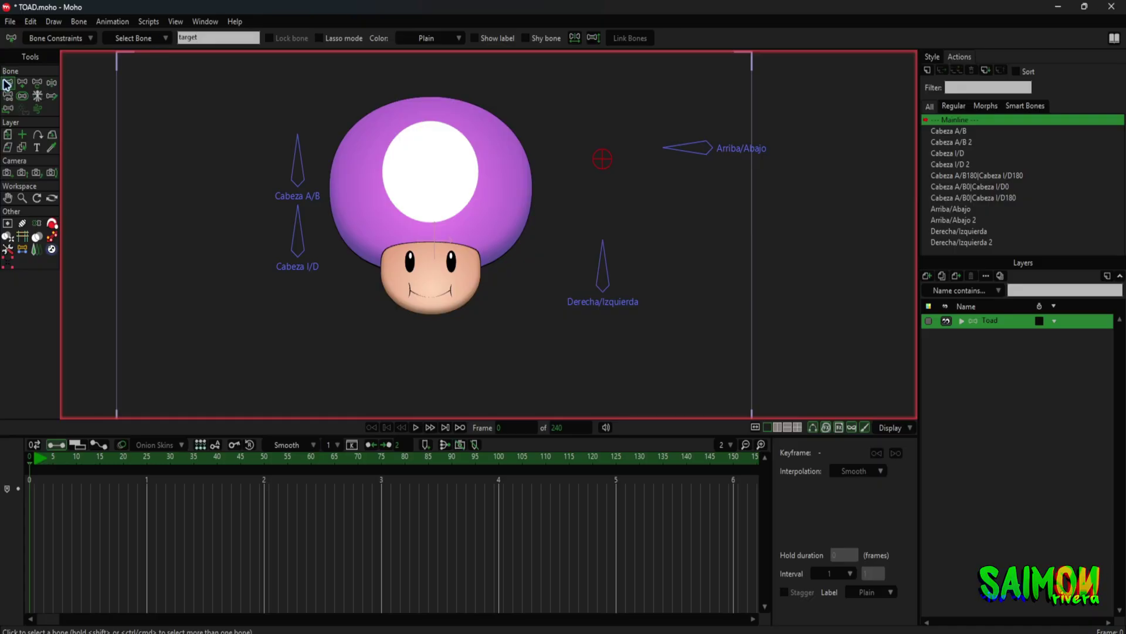
# - Set the target bone as the IK target of both head control bones in Bone Constraints
pyautogui.moveTo(762, 292); pyautogui.dragTo(608, 221)
pyautogui.click(639, 252)
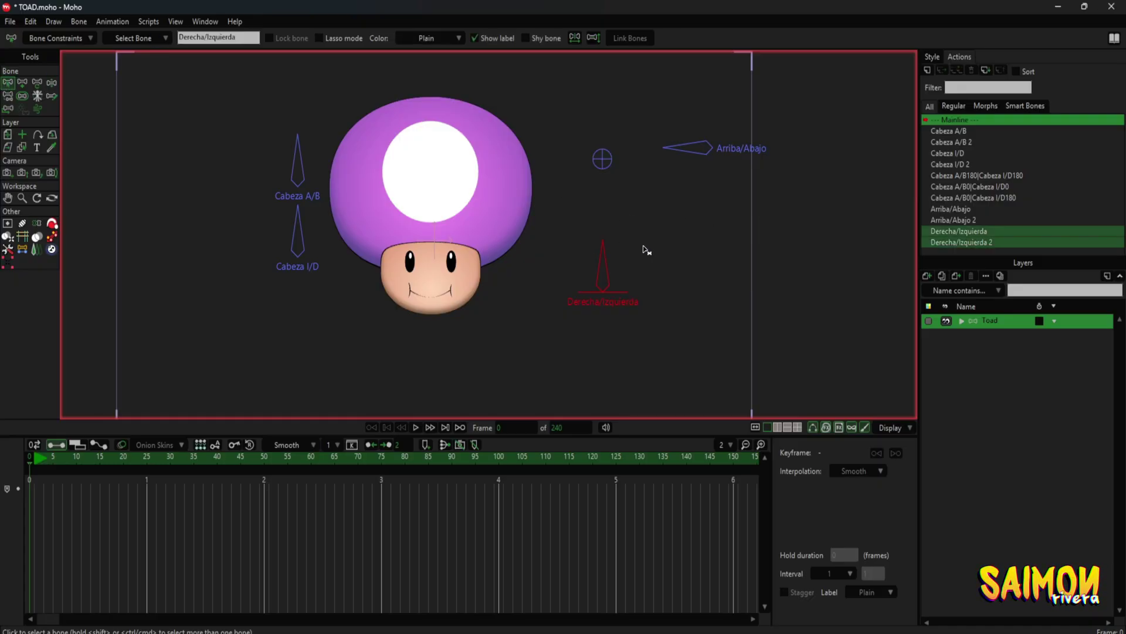
pyautogui.keyDown('shift'); pyautogui.click(649, 69); pyautogui.keyUp('shift')
pyautogui.click(63, 38)
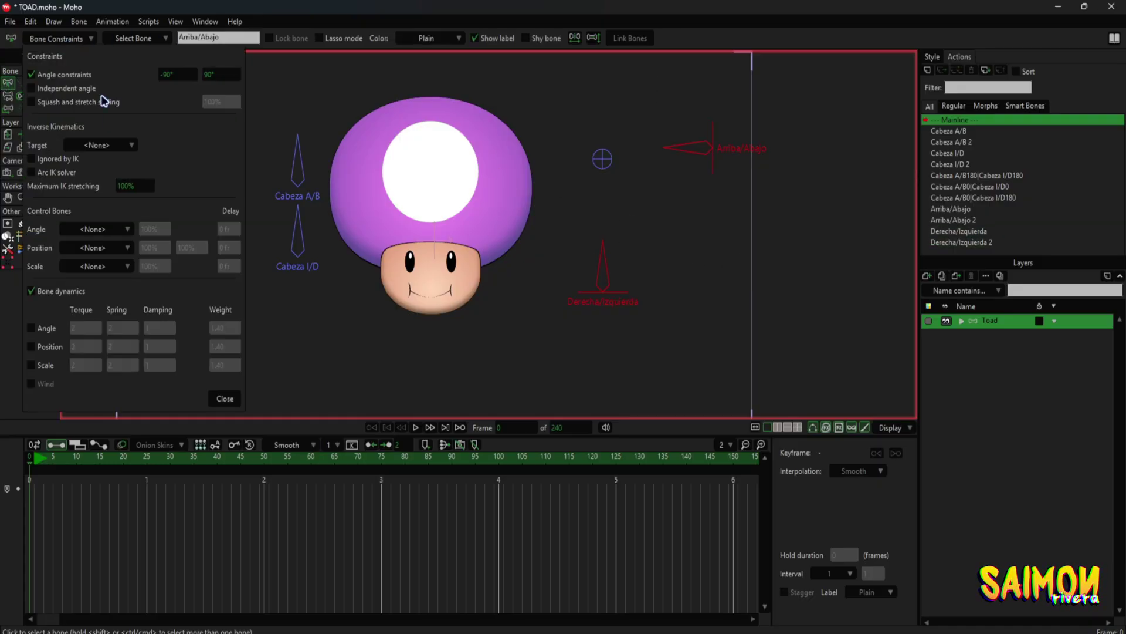
pyautogui.click(105, 146)
pyautogui.click(128, 254)
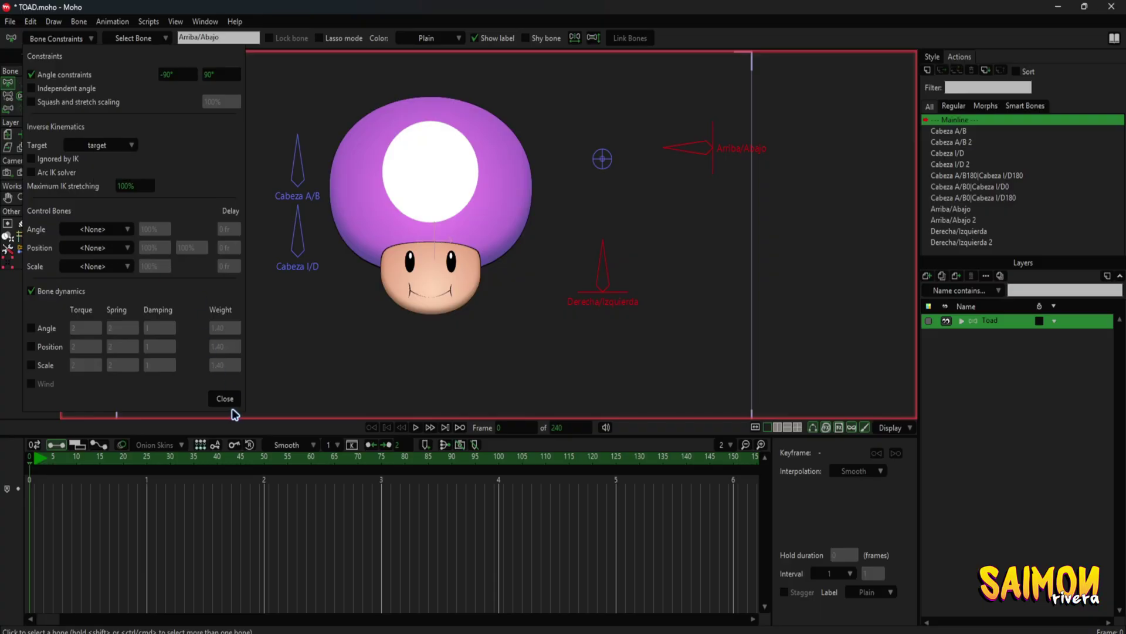
pyautogui.click(223, 397)
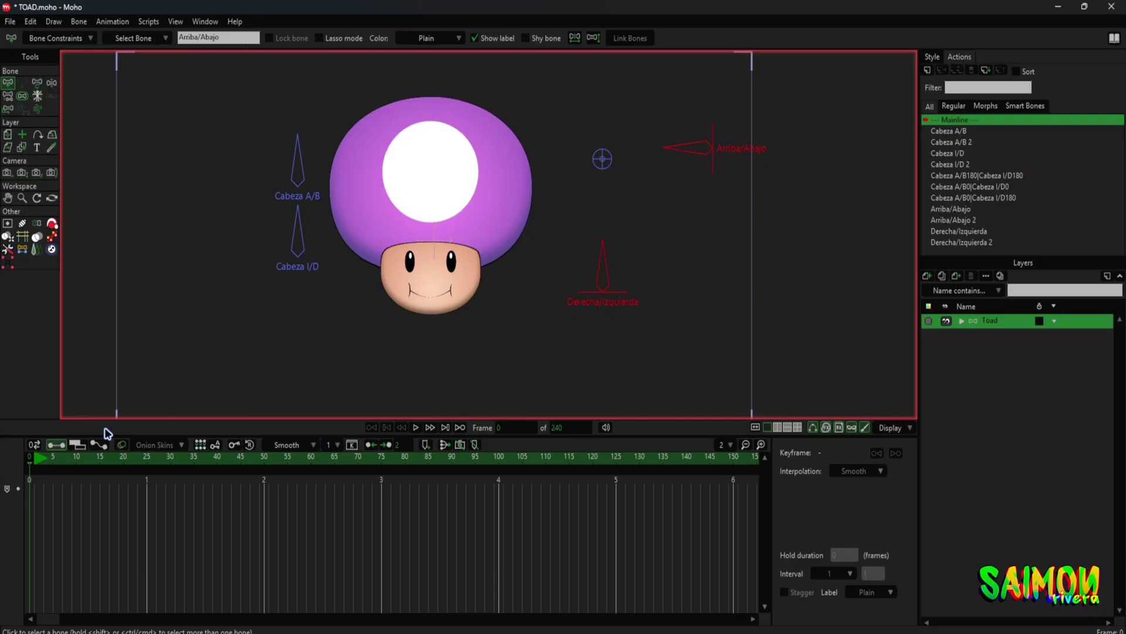
pyautogui.click(34, 459)
# - At frame 1, drag the target bone around to test how it steers the head
pyautogui.click(37, 82)
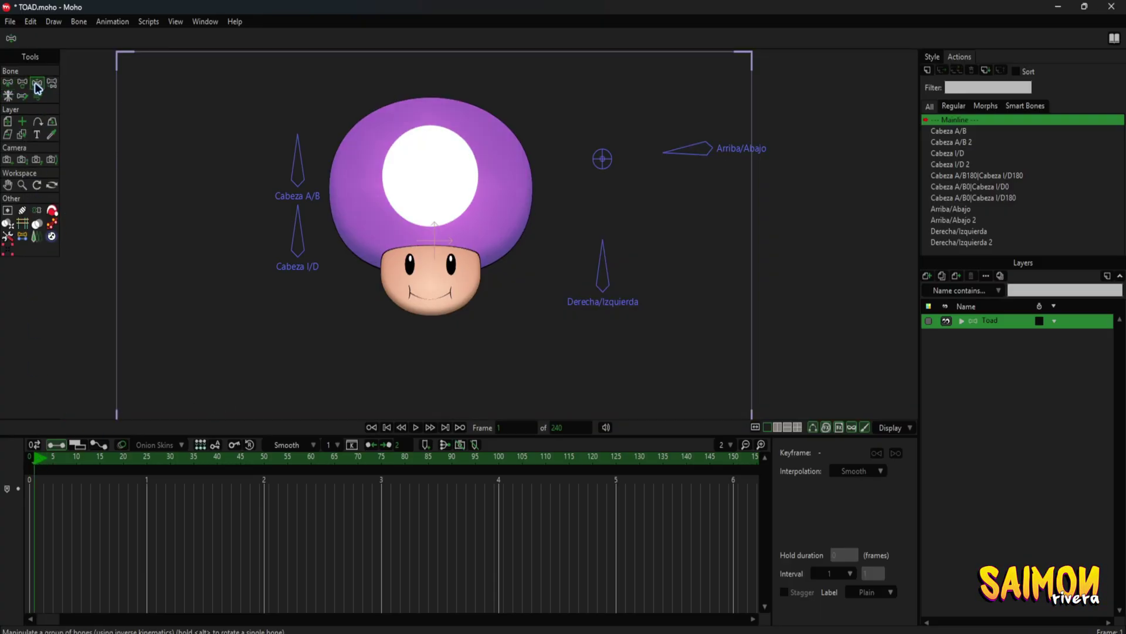
pyautogui.moveTo(602, 158)
pyautogui.mouseDown()
pyautogui.moveTo(538, 167)
pyautogui.moveTo(694, 222)
pyautogui.moveTo(596, 74)
pyautogui.moveTo(696, 95)
pyautogui.moveTo(636, 229)
pyautogui.moveTo(614, 105)
pyautogui.moveTo(551, 146)
pyautogui.moveTo(589, 211)
pyautogui.moveTo(684, 252)
pyautogui.mouseUp()
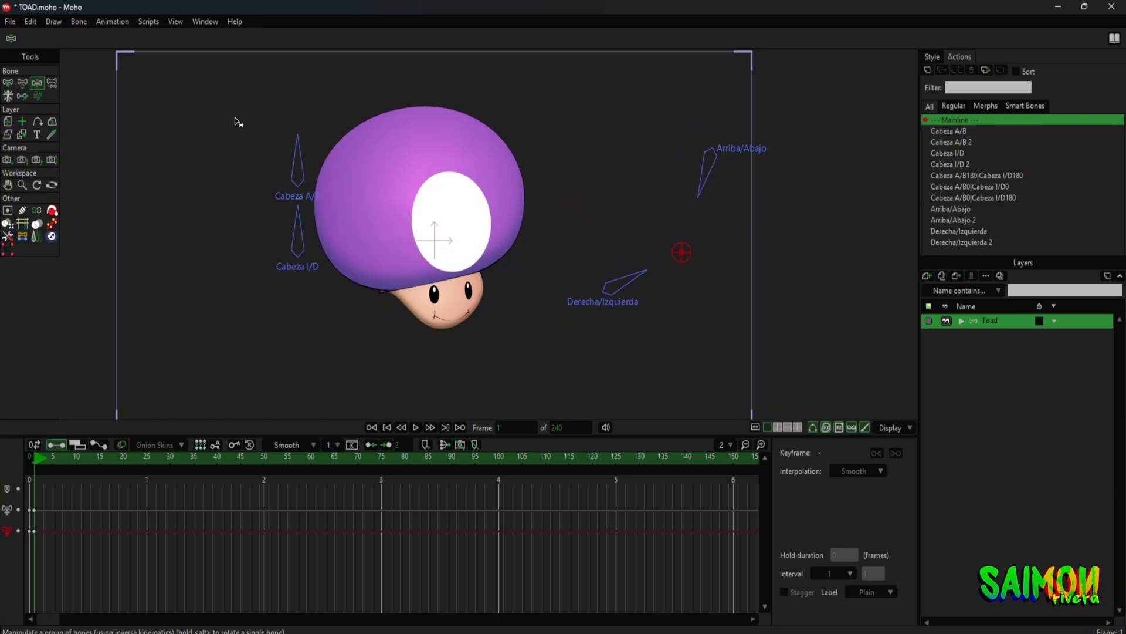
pyautogui.moveTo(681, 252)
pyautogui.mouseDown()
pyautogui.moveTo(382, 81)
pyautogui.moveTo(578, 118)
pyautogui.moveTo(633, 184)
pyautogui.moveTo(711, 68)
pyautogui.moveTo(753, 63)
pyautogui.moveTo(554, 244)
pyautogui.moveTo(493, 317)
pyautogui.moveTo(727, 274)
pyautogui.moveTo(575, 88)
pyautogui.moveTo(526, 209)
pyautogui.moveTo(621, 156)
pyautogui.moveTo(535, 125)
pyautogui.moveTo(601, 171)
pyautogui.moveTo(679, 96)
pyautogui.moveTo(598, 166)
pyautogui.moveTo(519, 116)
pyautogui.moveTo(553, 100)
pyautogui.moveTo(674, 221)
pyautogui.moveTo(613, 168)
pyautogui.moveTo(601, 172)
pyautogui.moveTo(634, 151)
pyautogui.moveTo(587, 150)
pyautogui.moveTo(615, 177)
pyautogui.moveTo(604, 46)
pyautogui.moveTo(618, 226)
pyautogui.moveTo(606, 146)
pyautogui.moveTo(634, 194)
pyautogui.moveTo(708, 203)
pyautogui.moveTo(467, 206)
pyautogui.mouseUp()
pyautogui.moveTo(694, 217); pyautogui.dragTo(601, 211)
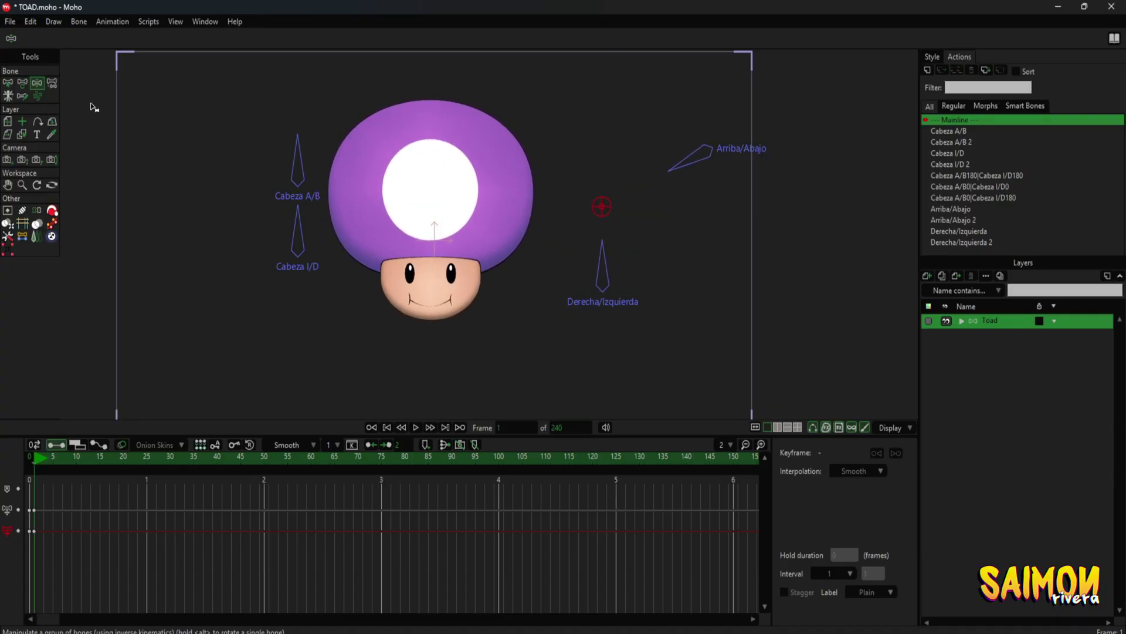
pyautogui.click(7, 83)
pyautogui.press('z')
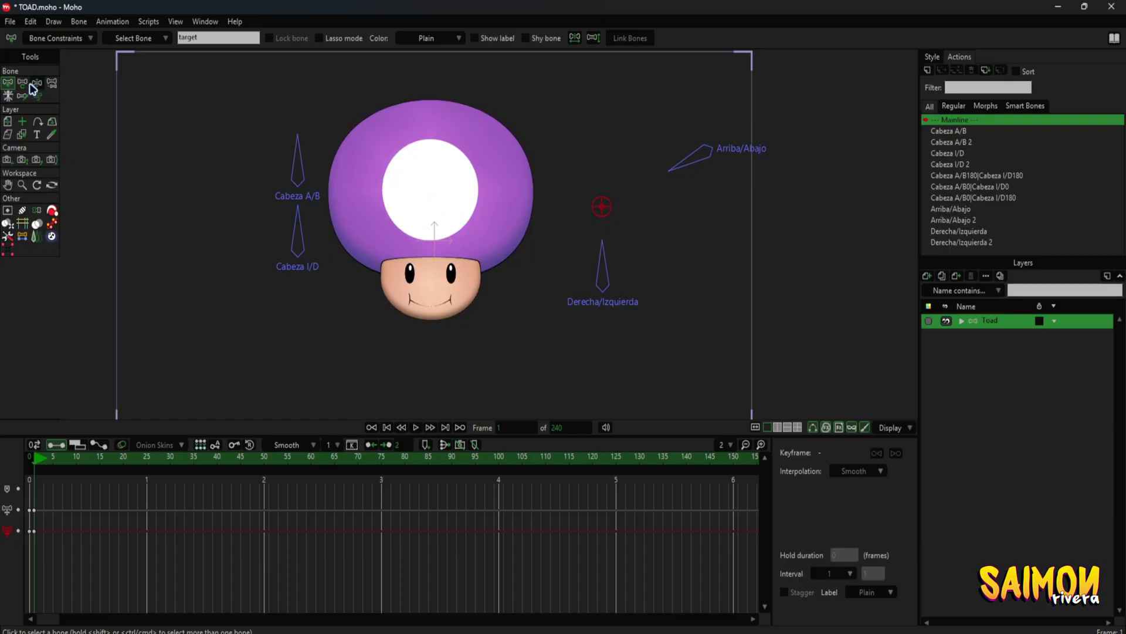
pyautogui.moveTo(601, 206)
pyautogui.mouseDown()
pyautogui.moveTo(613, 163)
pyautogui.moveTo(596, 172)
pyautogui.mouseUp()
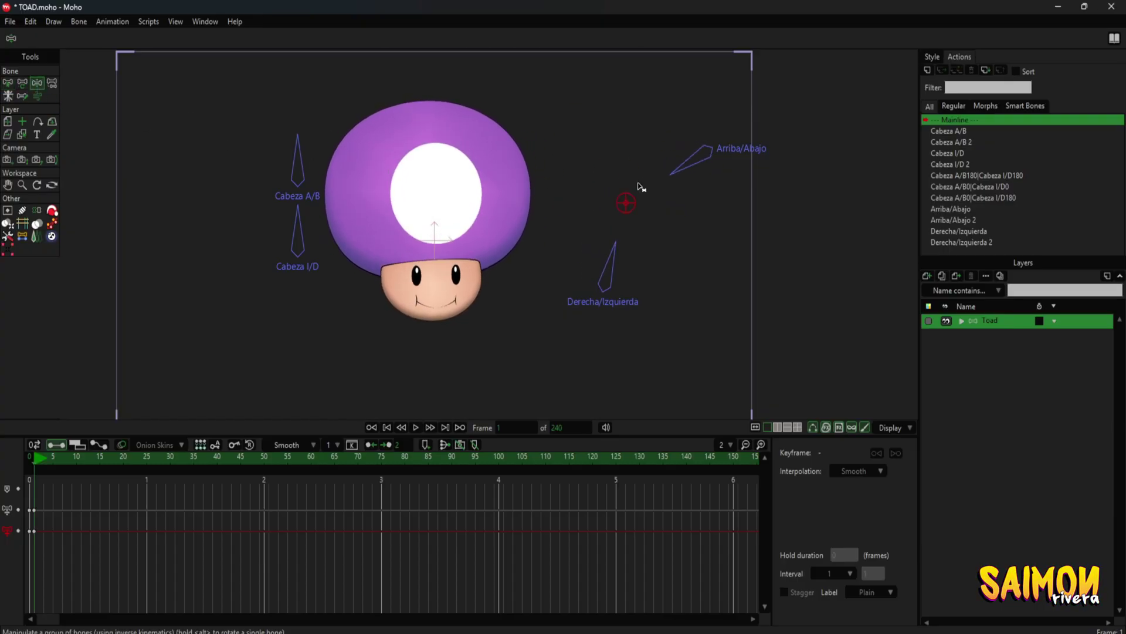
# - Delete the test keyframes and return to frame 0 with no bones selected
pyautogui.click(8, 82)
pyautogui.moveTo(58, 569); pyautogui.dragTo(34, 503)
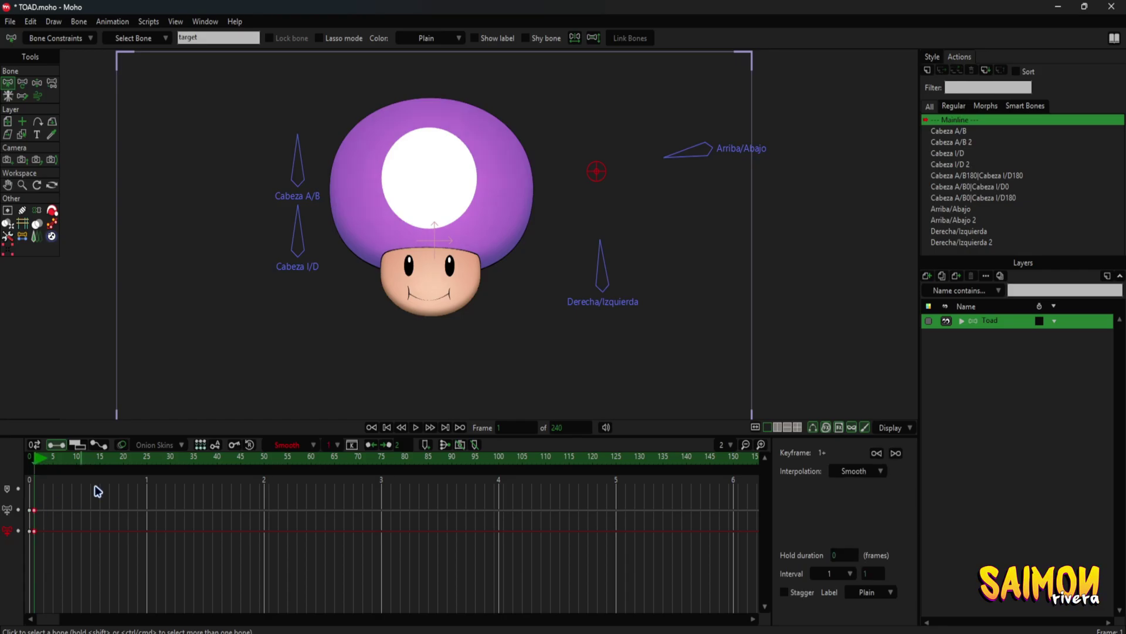
pyautogui.press('Delete')
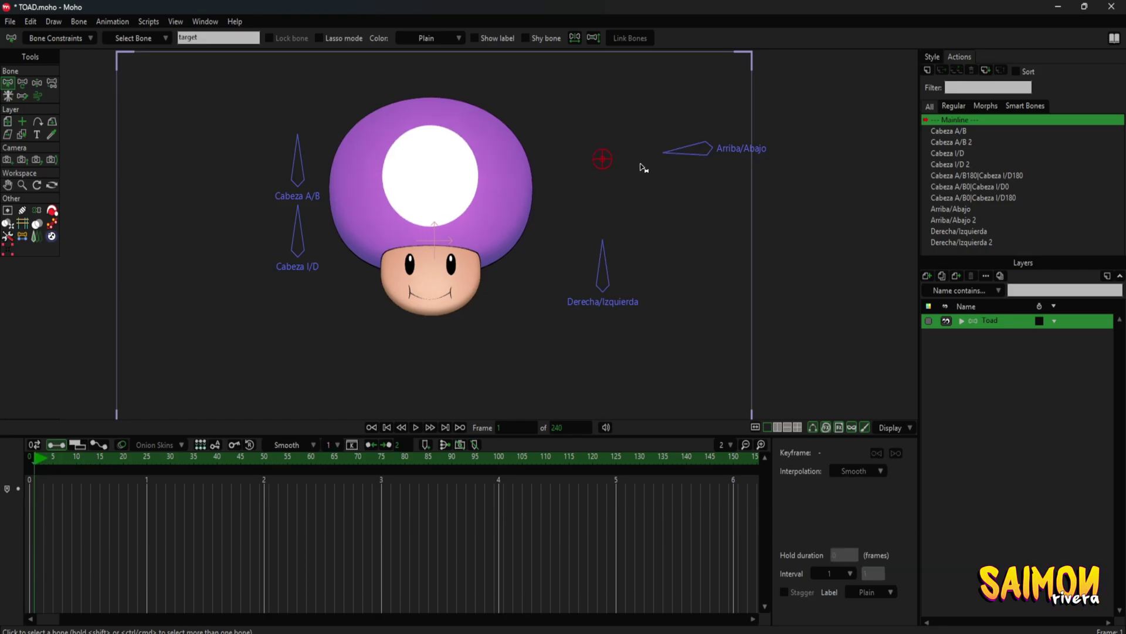
pyautogui.moveTo(551, 122); pyautogui.dragTo(640, 191)
pyautogui.click(30, 459)
pyautogui.click(553, 95)
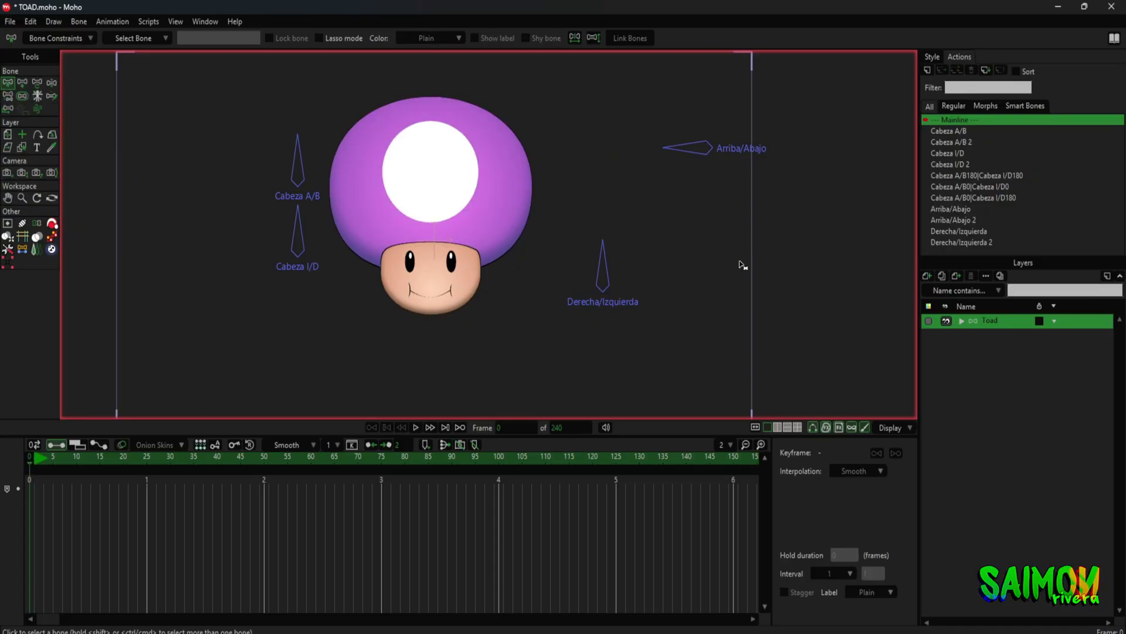
pyautogui.moveTo(862, 369); pyautogui.dragTo(570, 123)
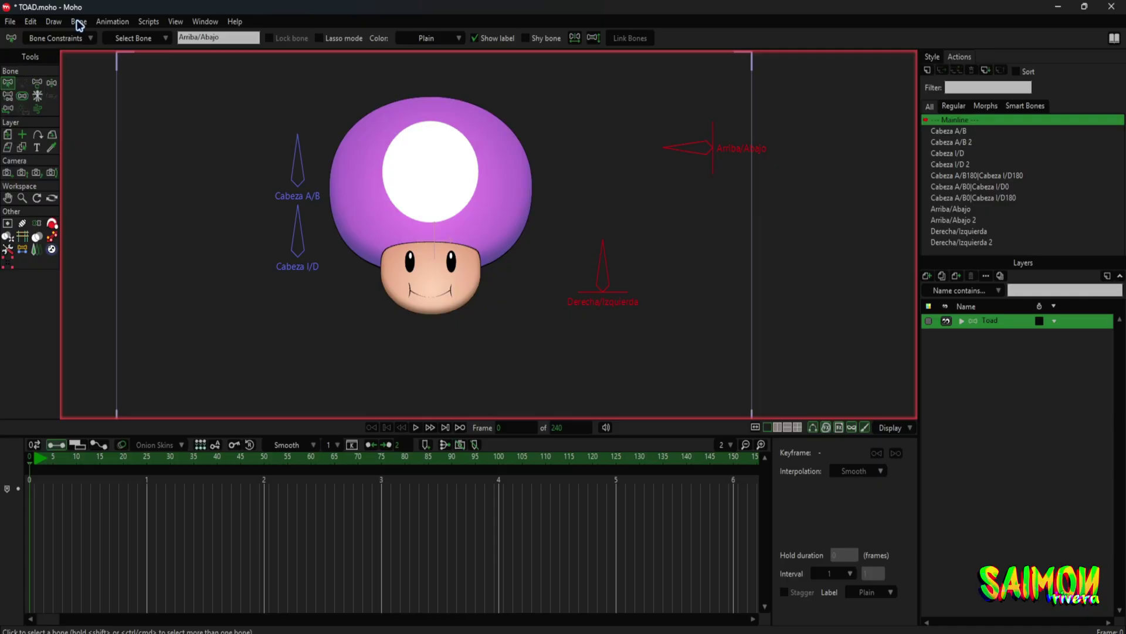
pyautogui.click(78, 22)
pyautogui.click(132, 170)
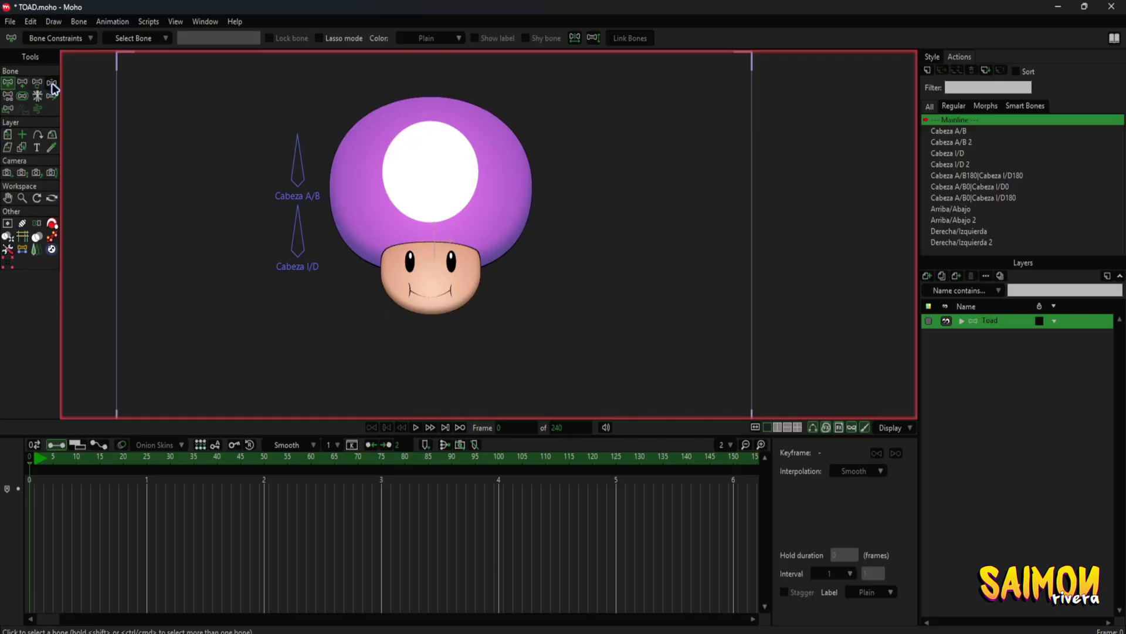
pyautogui.moveTo(374, 307); pyautogui.dragTo(226, 115)
pyautogui.click(252, 163)
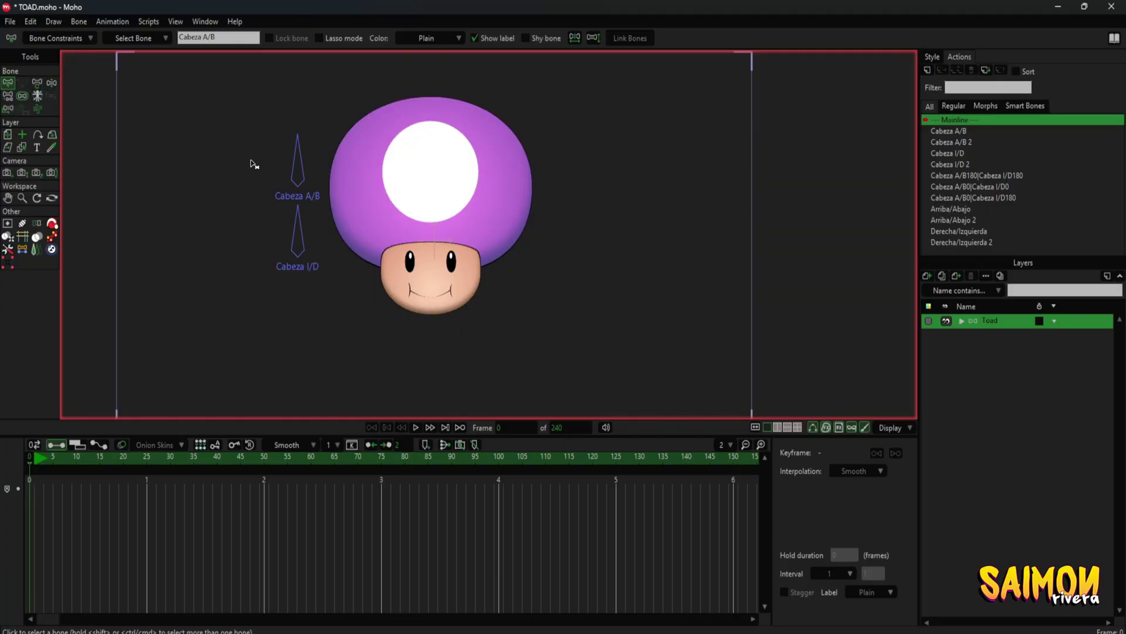
pyautogui.click(37, 83)
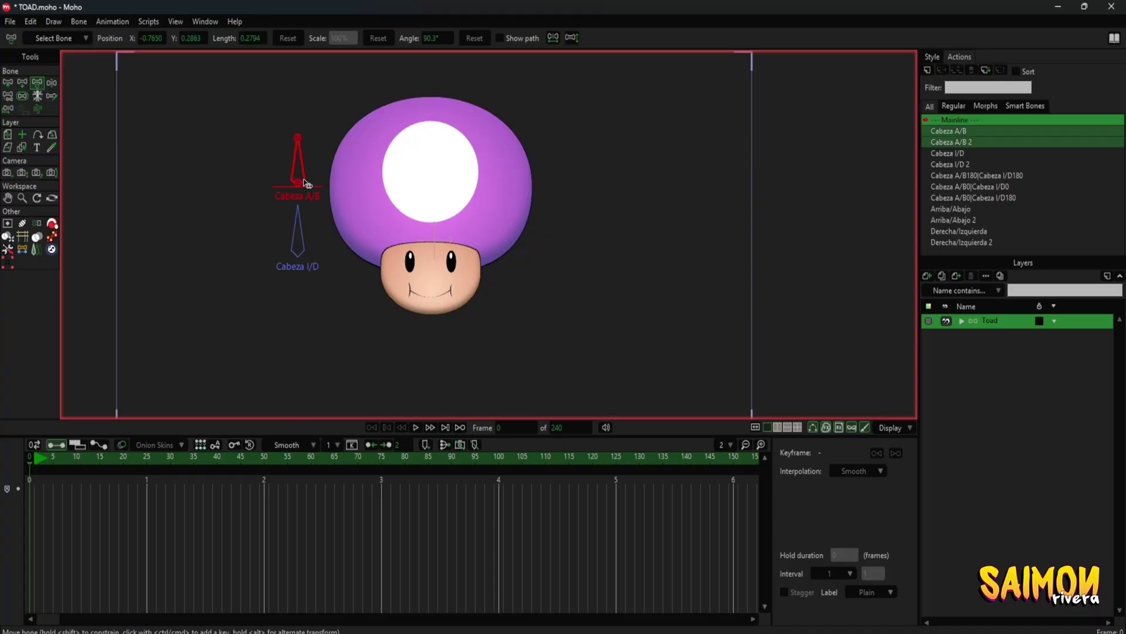
pyautogui.moveTo(305, 175); pyautogui.dragTo(762, 124)
pyautogui.moveTo(309, 257); pyautogui.dragTo(193, 107)
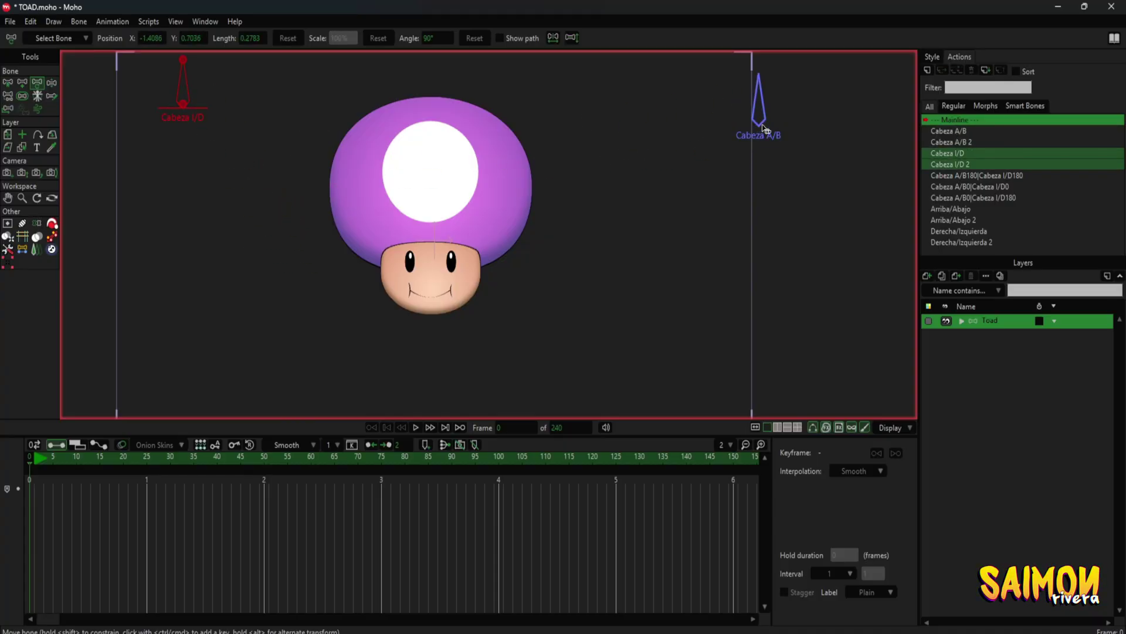
pyautogui.moveTo(764, 127); pyautogui.dragTo(575, 399)
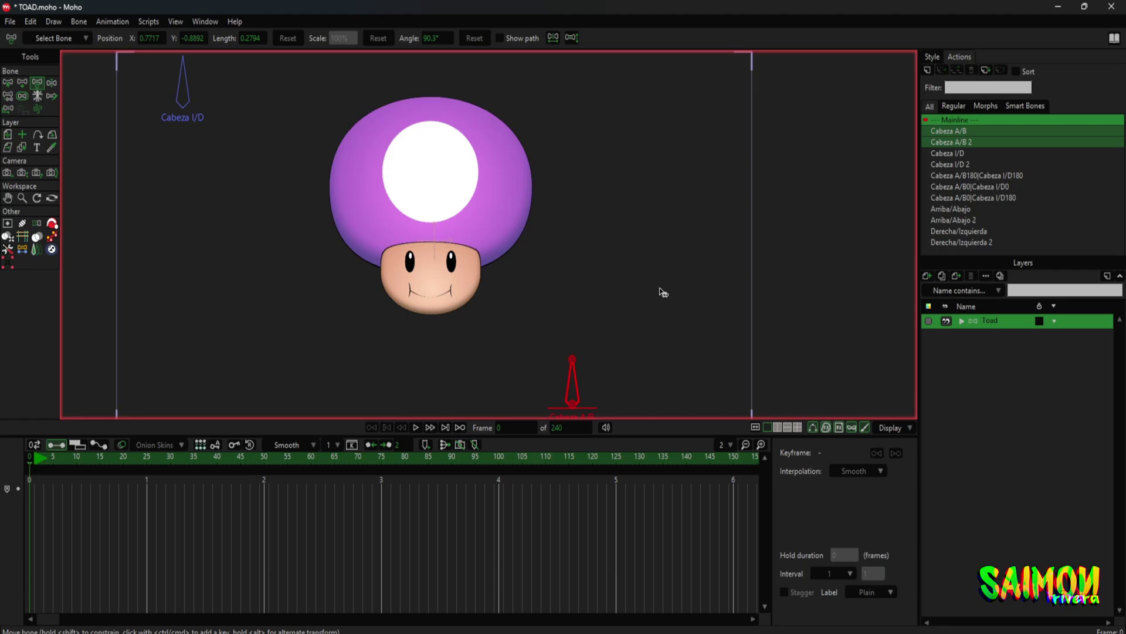
pyautogui.hotkey('ctrl', 'z')
pyautogui.hotkey('ctrl', 'z')
pyautogui.hotkey('ctrl', 'z')
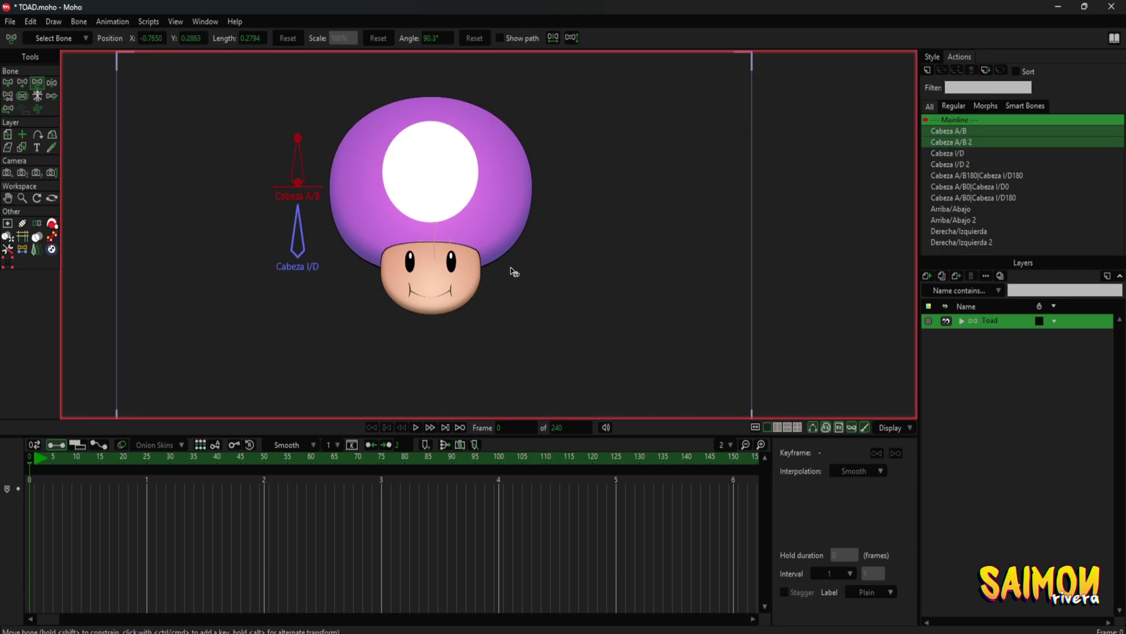
pyautogui.click(168, 100)
pyautogui.click(52, 82)
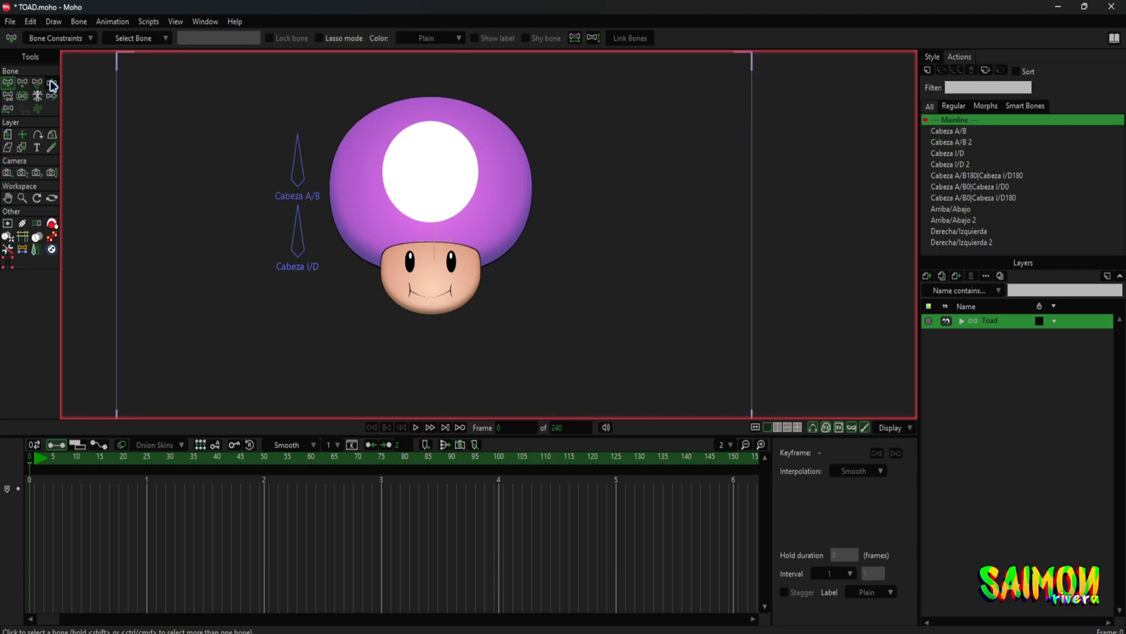
# - Test tilting the head up and down, then turning it sideways with Cabeza I/D
pyautogui.moveTo(328, 104)
pyautogui.mouseDown()
pyautogui.moveTo(635, 97)
pyautogui.moveTo(462, 103)
pyautogui.moveTo(363, 125)
pyautogui.moveTo(319, 238)
pyautogui.moveTo(271, 126)
pyautogui.mouseUp()
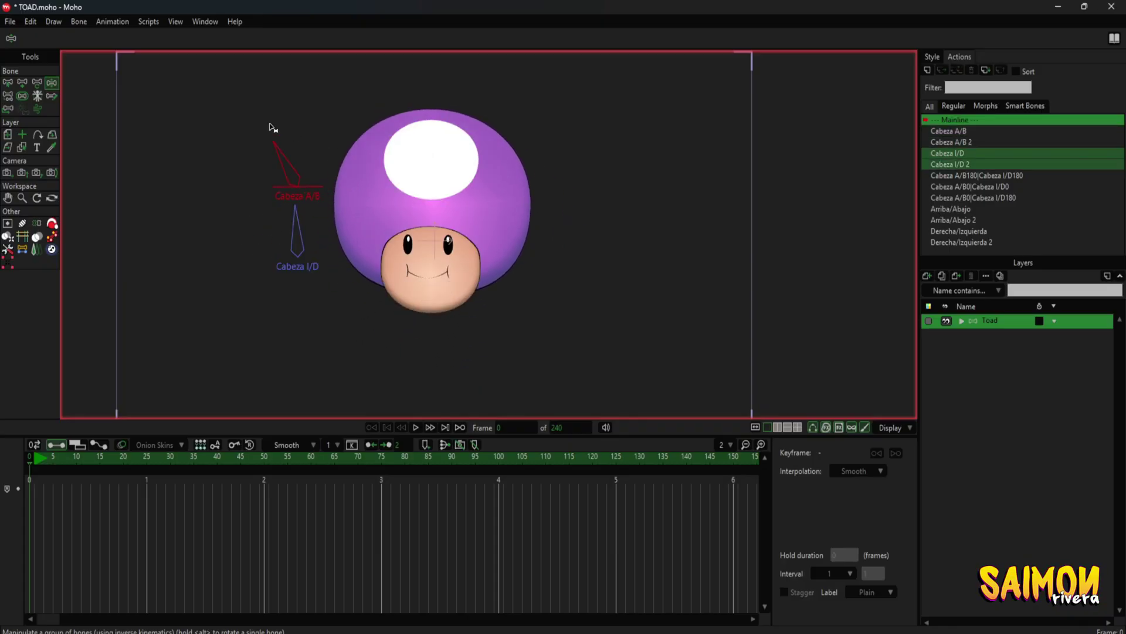
pyautogui.click(57, 460)
pyautogui.click(24, 463)
pyautogui.moveTo(351, 207); pyautogui.dragTo(167, 276)
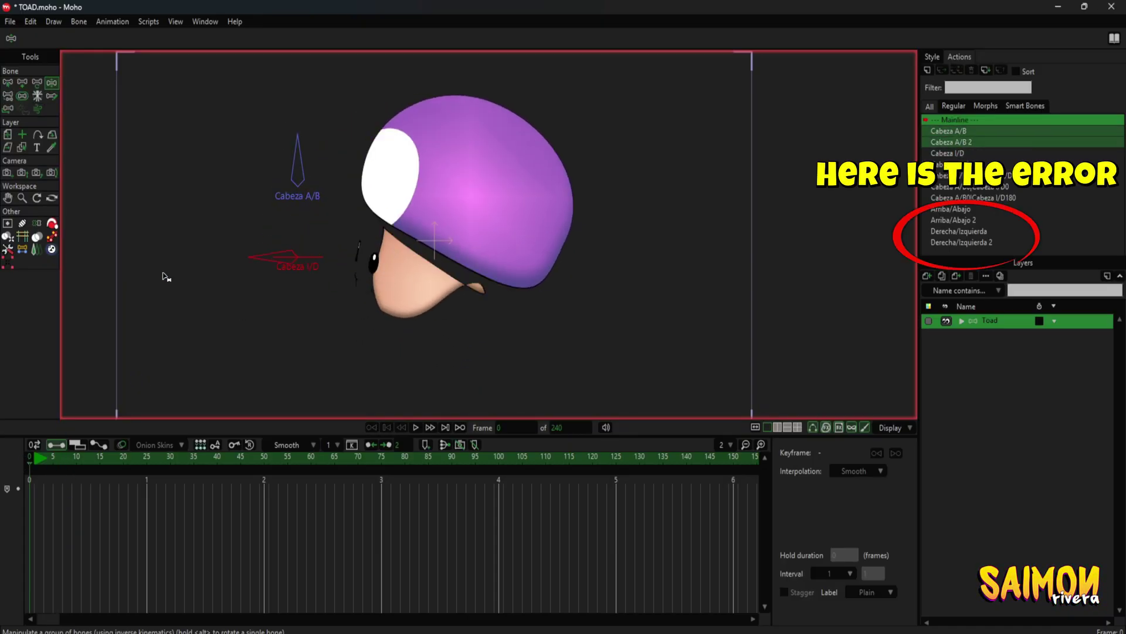
pyautogui.moveTo(110, 353)
pyautogui.mouseDown()
pyautogui.moveTo(427, 205)
pyautogui.moveTo(282, 112)
pyautogui.mouseUp()
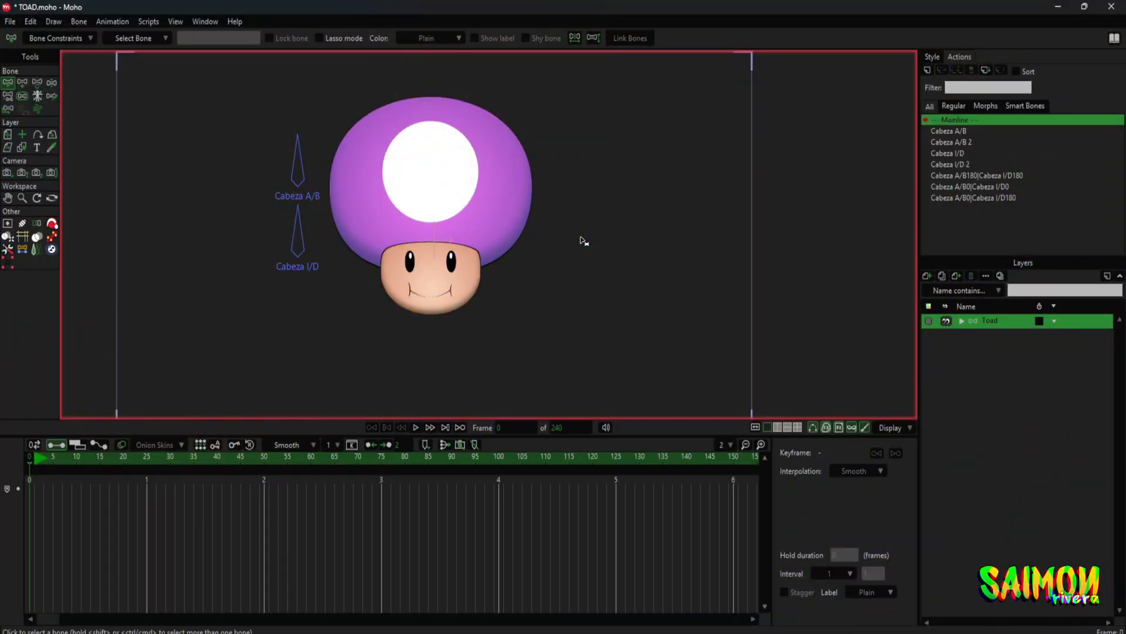
pyautogui.click(52, 82)
pyautogui.moveTo(298, 146)
pyautogui.mouseDown()
pyautogui.moveTo(352, 106)
pyautogui.moveTo(214, 226)
pyautogui.moveTo(491, 154)
pyautogui.moveTo(287, 100)
pyautogui.moveTo(148, 86)
pyautogui.moveTo(646, 262)
pyautogui.moveTo(84, 181)
pyautogui.moveTo(312, 88)
pyautogui.moveTo(327, 45)
pyautogui.moveTo(352, 33)
pyautogui.mouseUp()
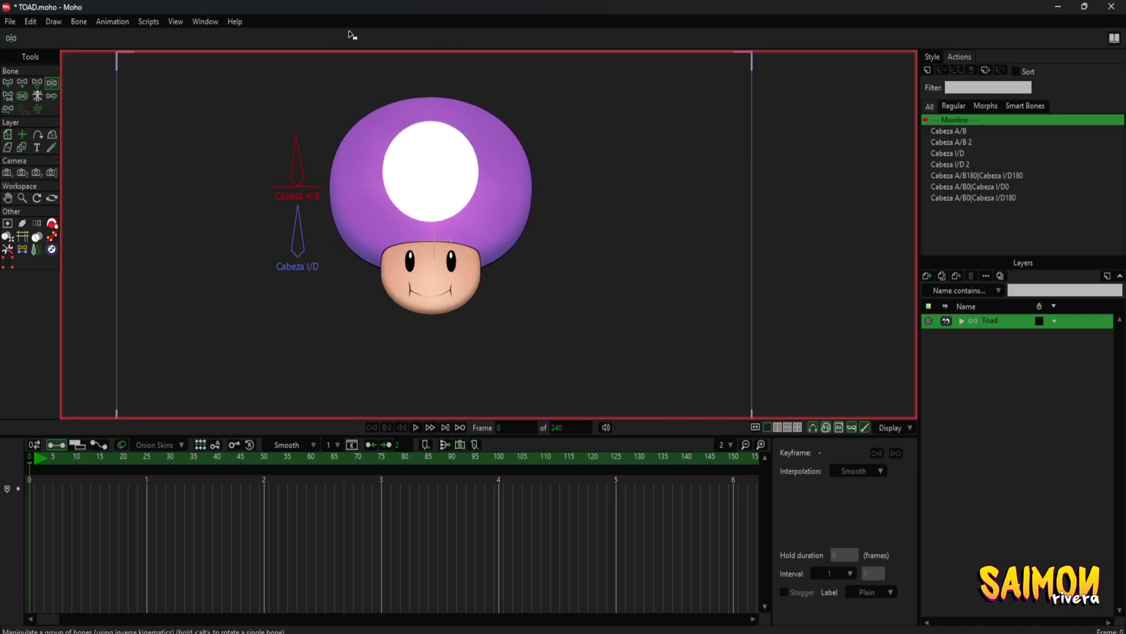
pyautogui.moveTo(297, 247)
pyautogui.mouseDown()
pyautogui.moveTo(367, 239)
pyautogui.moveTo(133, 337)
pyautogui.moveTo(329, 194)
pyautogui.moveTo(302, 180)
pyautogui.mouseUp()
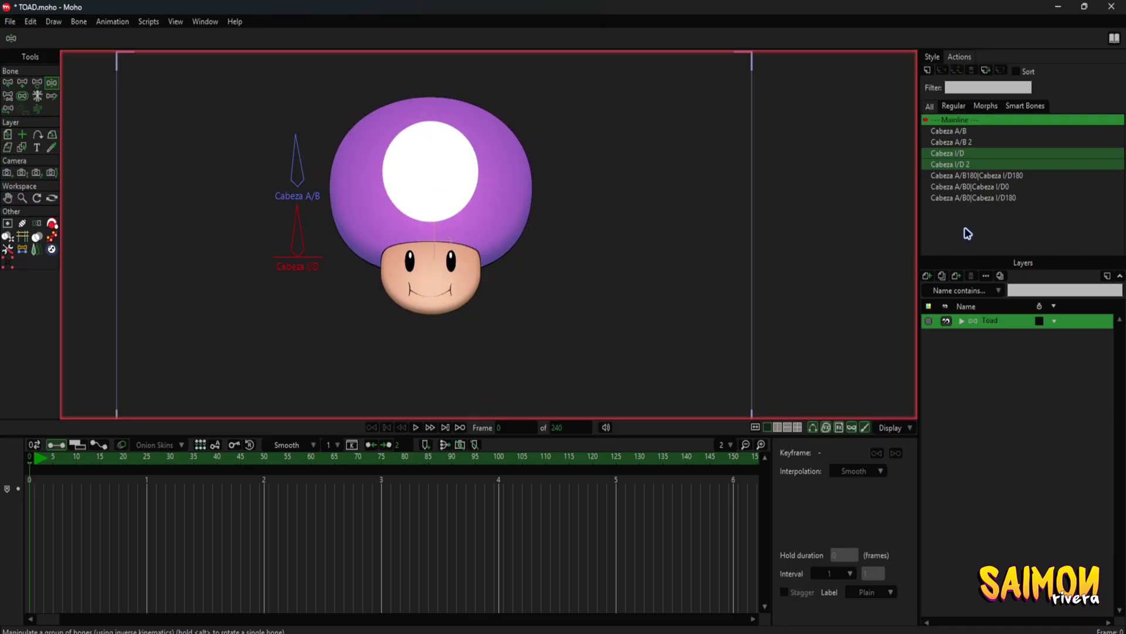
pyautogui.click(7, 82)
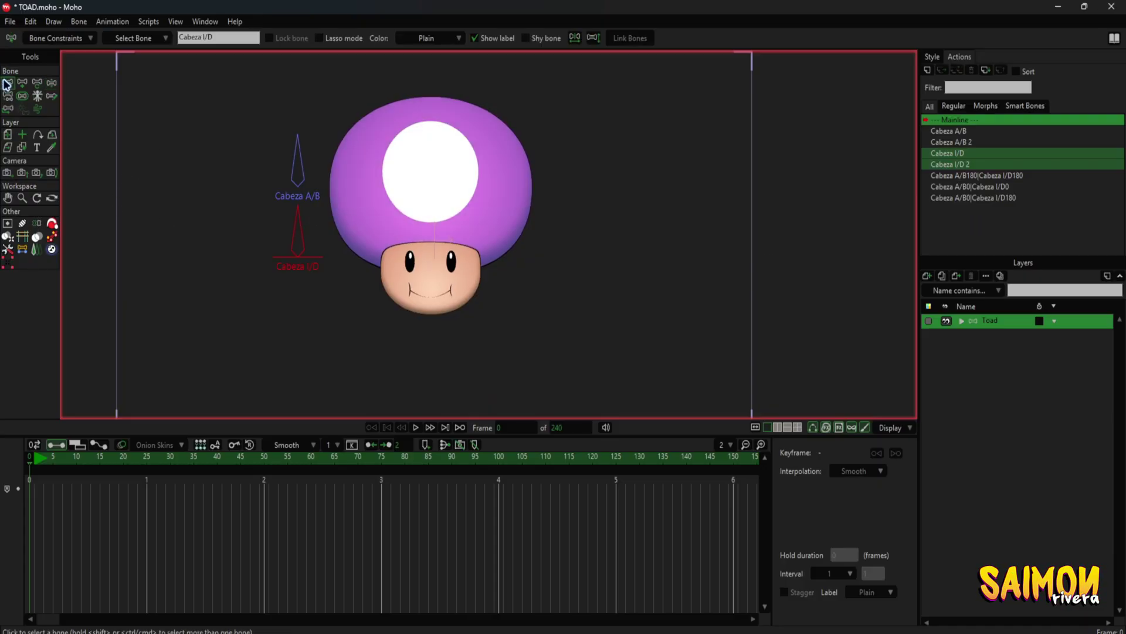
pyautogui.click(276, 154)
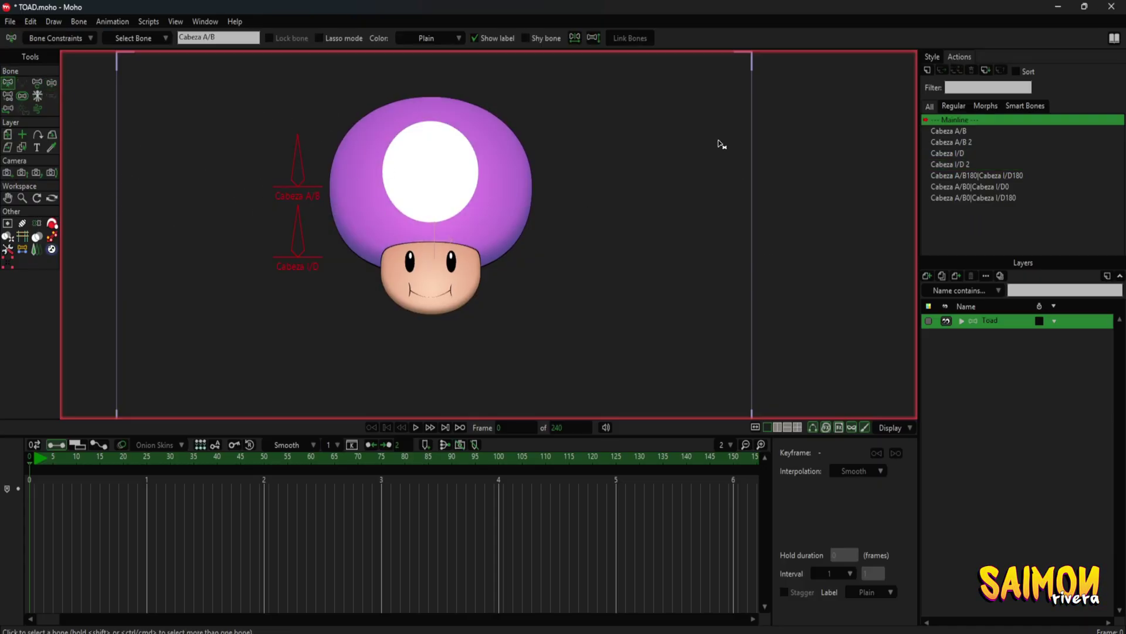
pyautogui.click(267, 113)
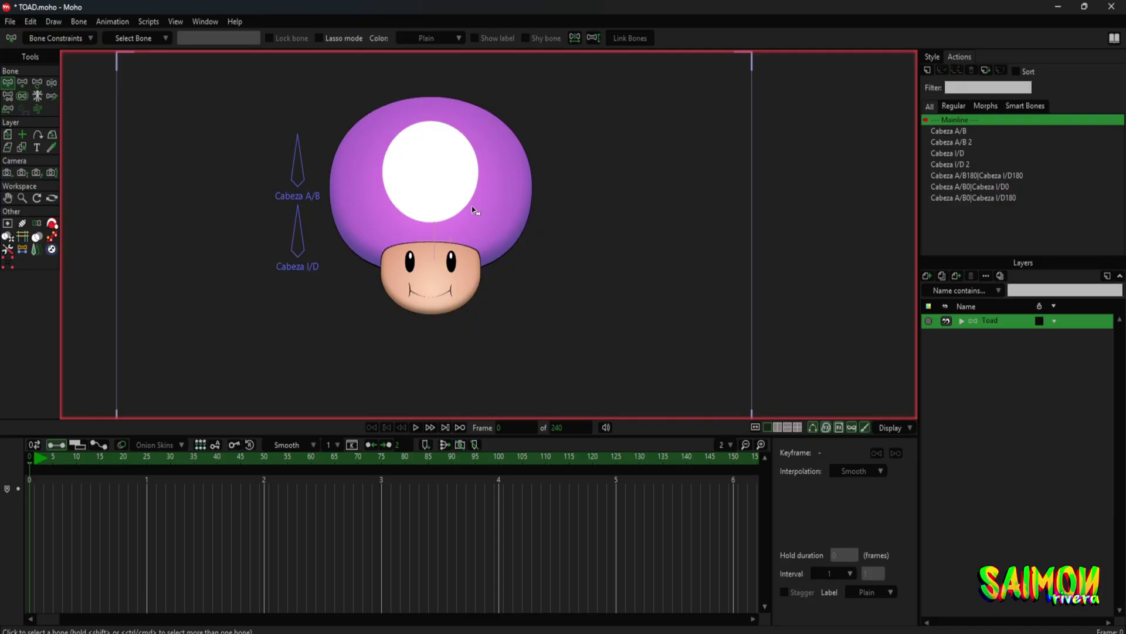
pyautogui.click(52, 82)
pyautogui.moveTo(298, 138); pyautogui.dragTo(181, 152)
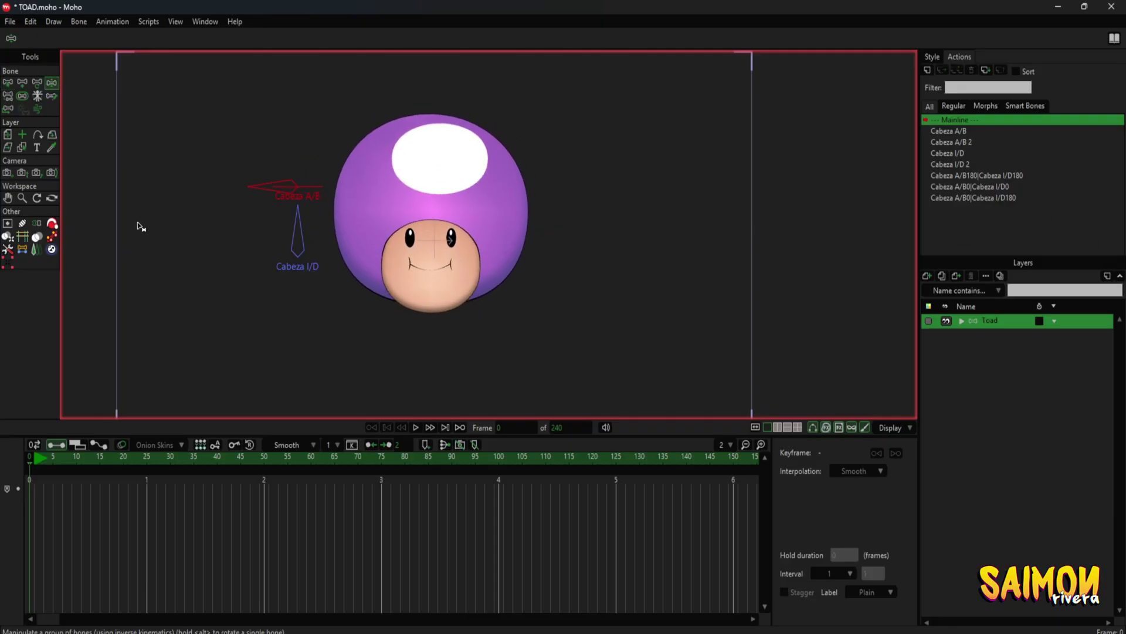
pyautogui.moveTo(141, 226); pyautogui.dragTo(297, 96)
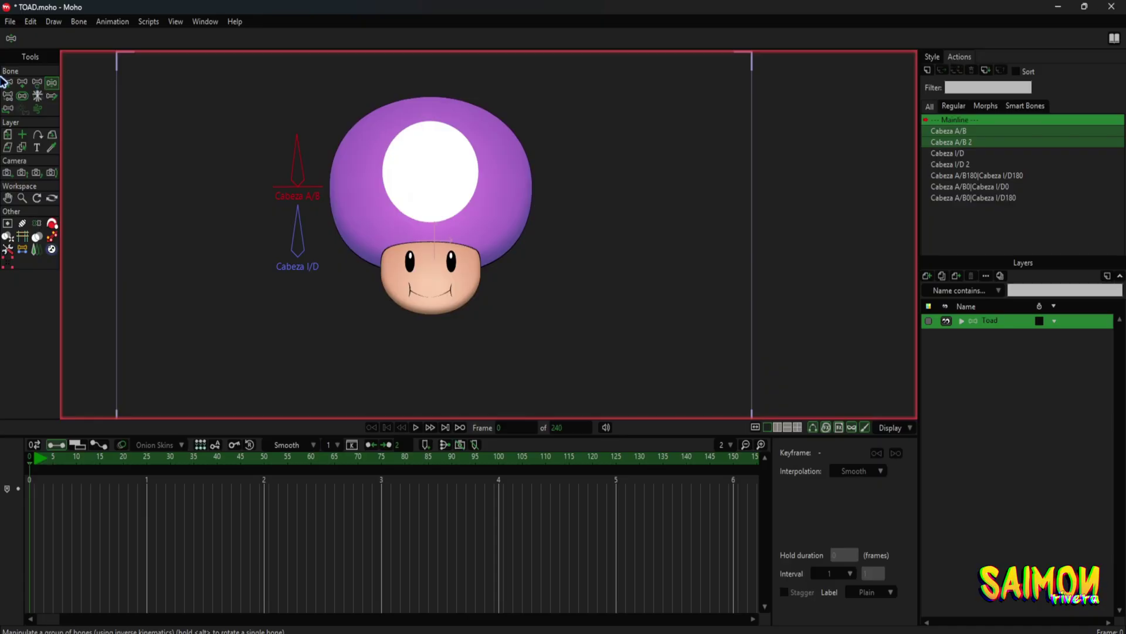
pyautogui.click(7, 82)
pyautogui.click(293, 87)
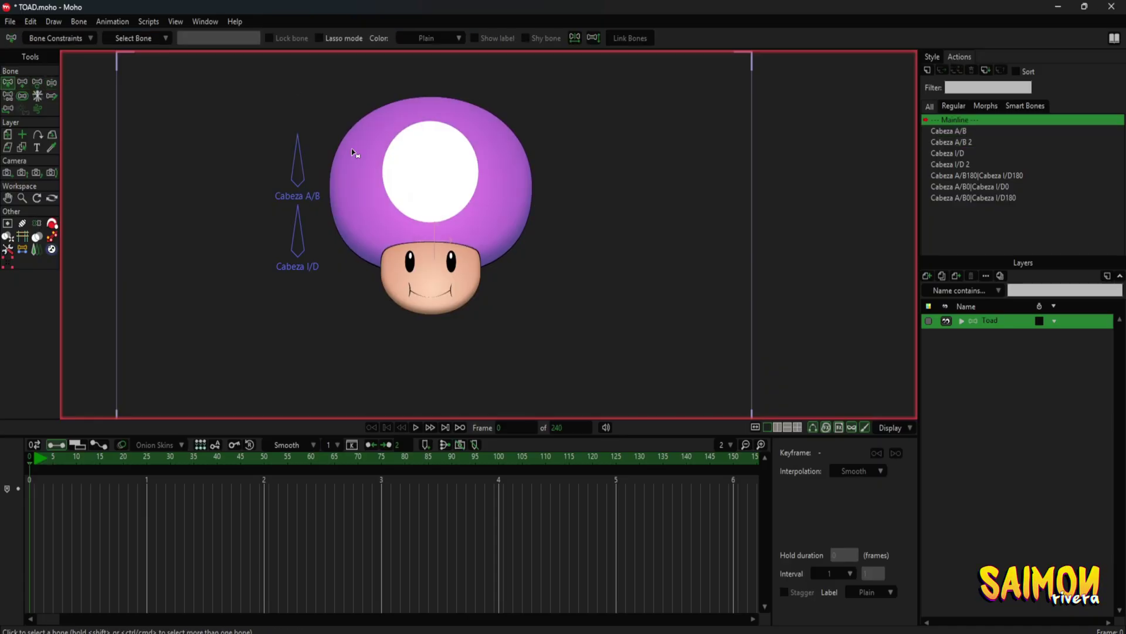
pyautogui.moveTo(410, 300); pyautogui.dragTo(231, 95)
pyautogui.click(51, 82)
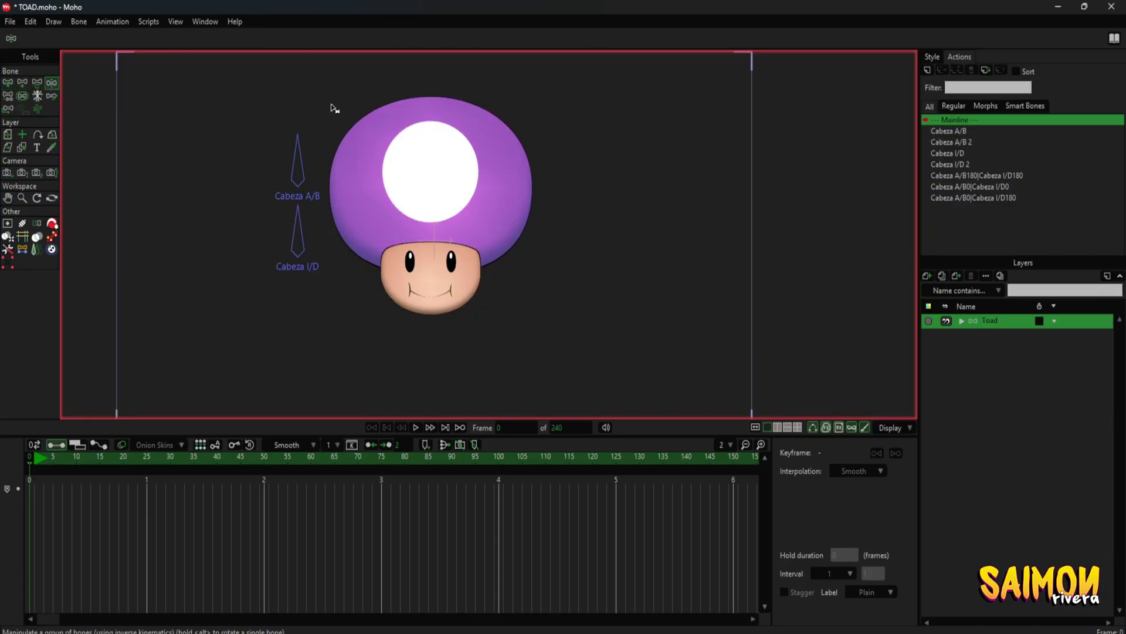
pyautogui.moveTo(332, 108); pyautogui.dragTo(454, 39)
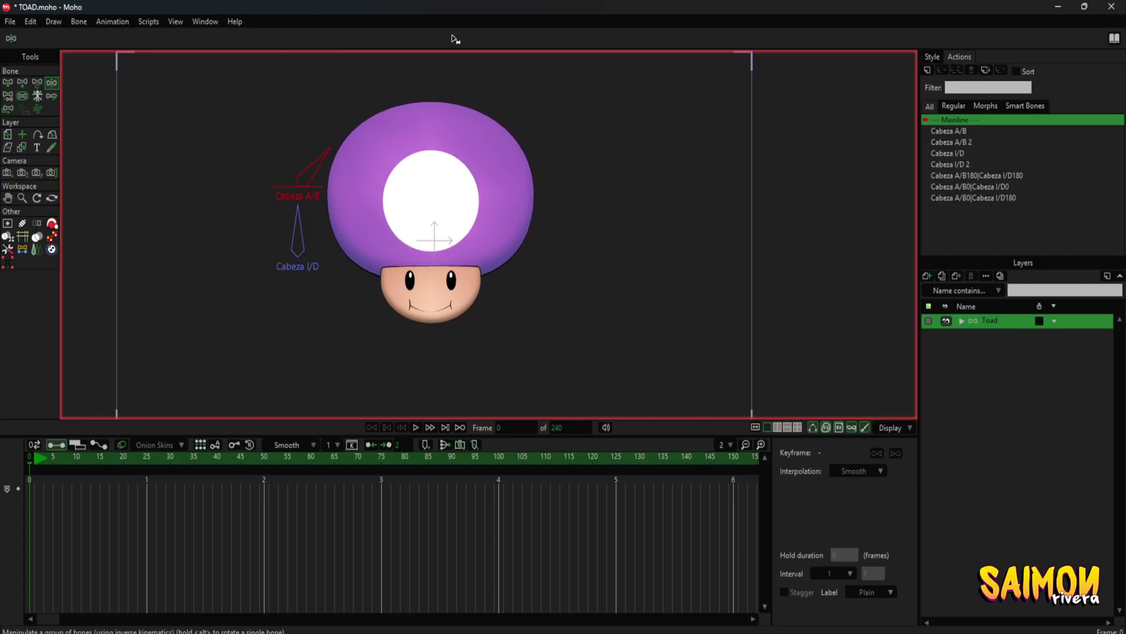
pyautogui.moveTo(453, 39); pyautogui.dragTo(322, 151)
pyautogui.moveTo(309, 215)
pyautogui.mouseDown()
pyautogui.moveTo(200, 267)
pyautogui.moveTo(298, 188)
pyautogui.mouseUp()
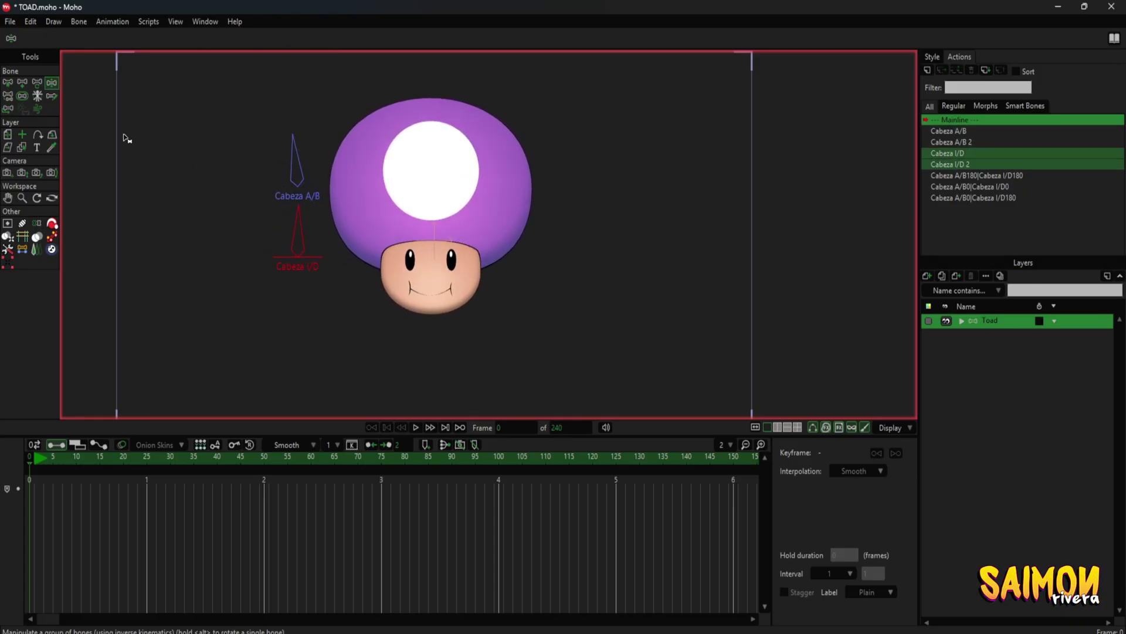
pyautogui.press('z')
pyautogui.moveTo(394, 291); pyautogui.dragTo(264, 138)
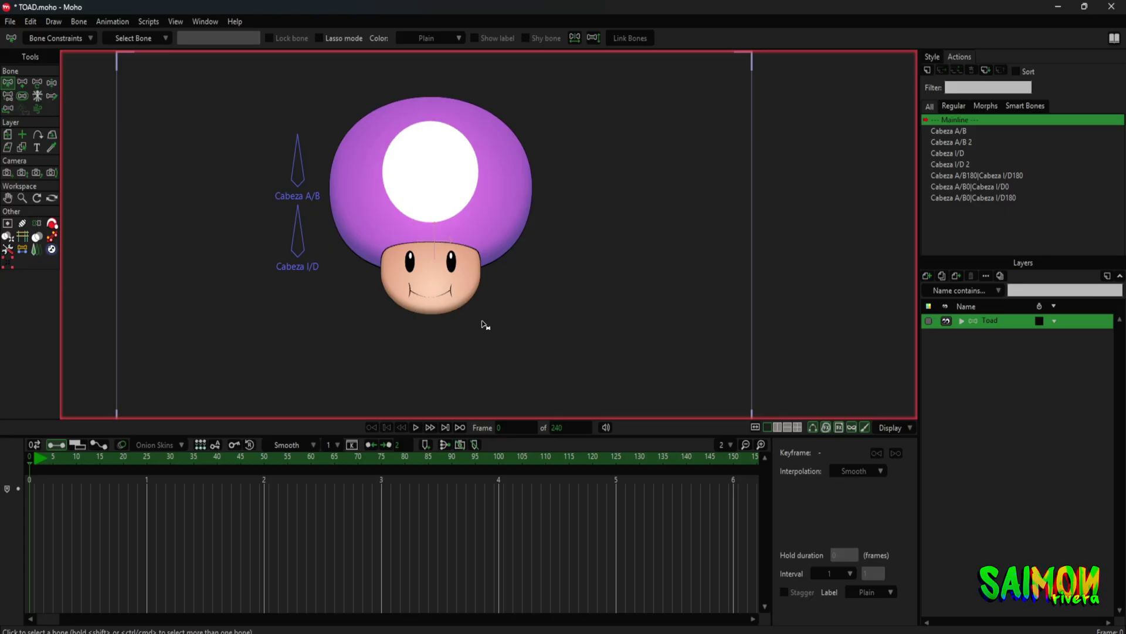
# - Select both head bones and switch to the 2D Joystick tool
pyautogui.moveTo(519, 367); pyautogui.dragTo(270, 161)
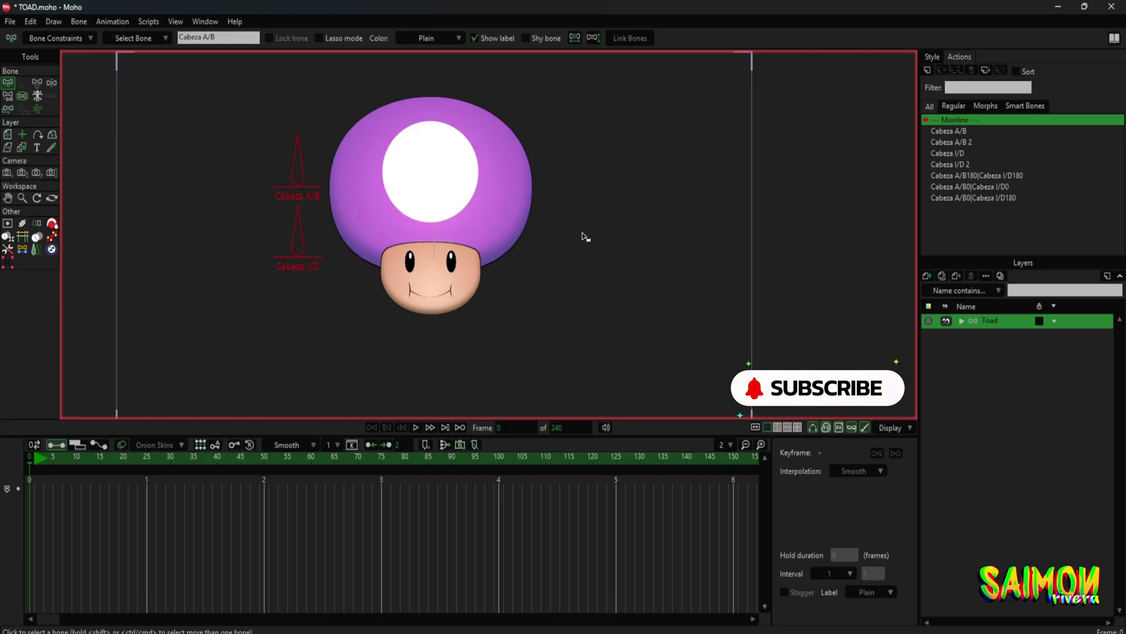
pyautogui.click(9, 225)
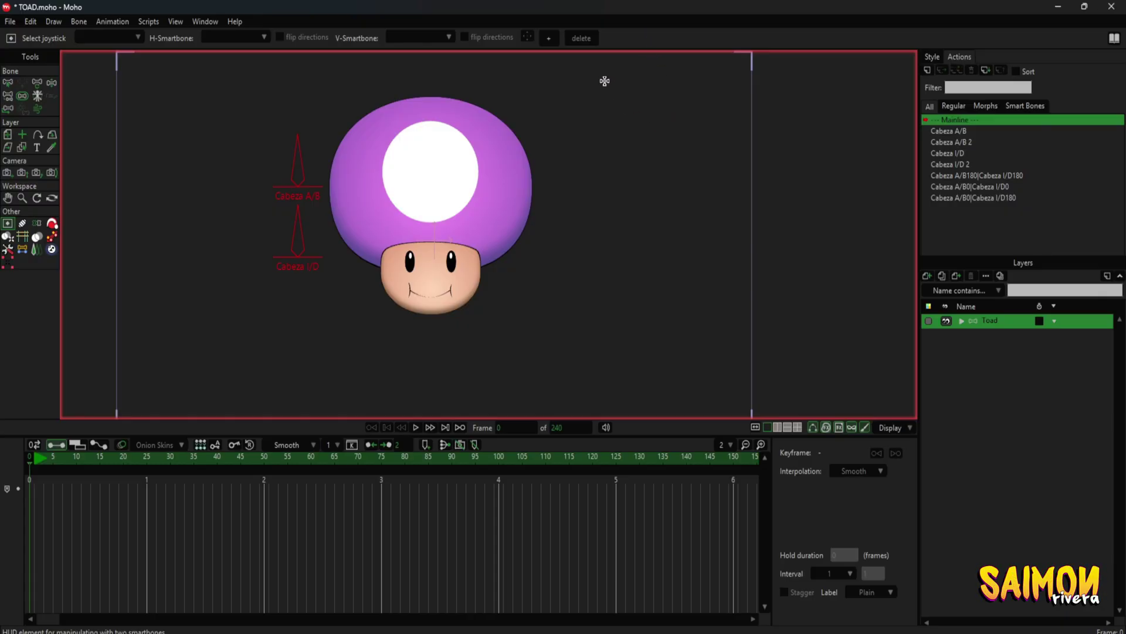
# - Create a joystick named Control Cabeza linking Cabeza A/B horizontally and Cabeza I/D vertically
pyautogui.click(552, 44)
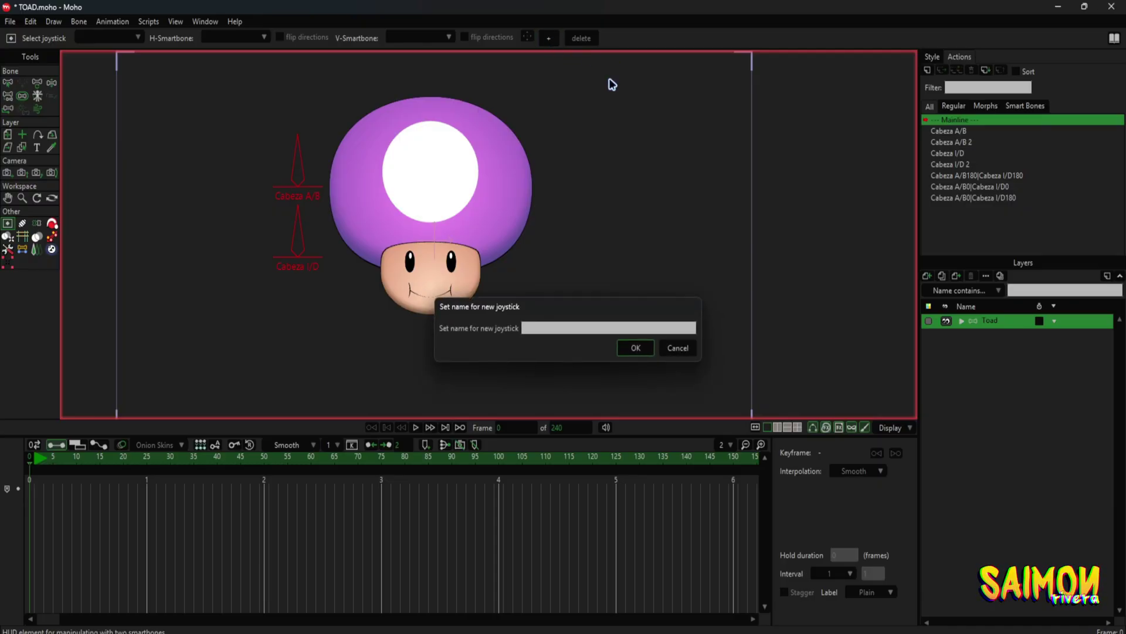
pyautogui.moveTo(583, 311)
pyautogui.mouseDown()
pyautogui.moveTo(446, 372)
pyautogui.moveTo(484, 335)
pyautogui.moveTo(651, 289)
pyautogui.moveTo(603, 297)
pyautogui.moveTo(624, 264)
pyautogui.moveTo(556, 301)
pyautogui.moveTo(588, 279)
pyautogui.moveTo(578, 281)
pyautogui.mouseUp()
pyautogui.click(572, 279)
pyautogui.write('Control Cabeza')
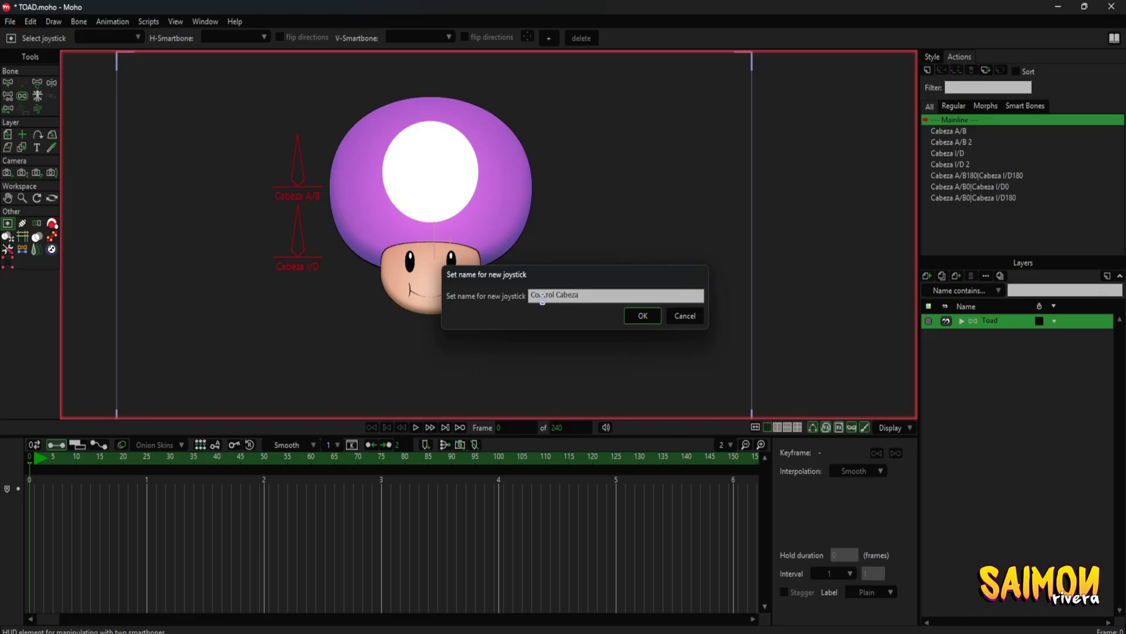
pyautogui.click(643, 316)
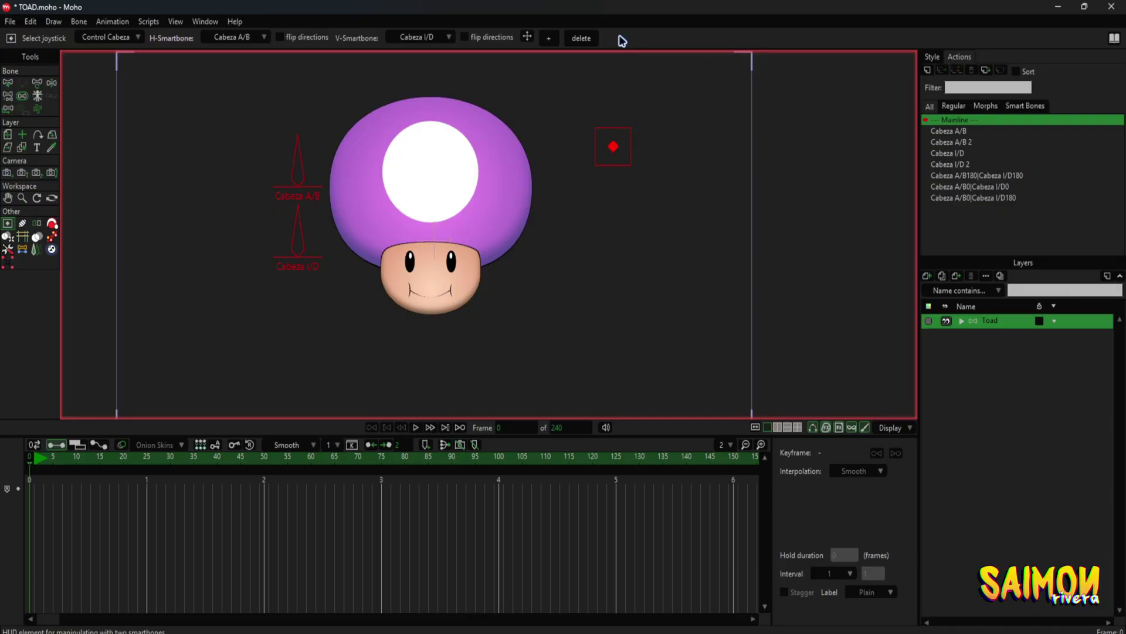
# - Enlarge the Control Cabeza joystick box and place it to the right of the head
pyautogui.click(527, 38)
pyautogui.moveTo(629, 164)
pyautogui.mouseDown()
pyautogui.moveTo(818, 296)
pyautogui.moveTo(675, 170)
pyautogui.moveTo(704, 191)
pyautogui.mouseUp()
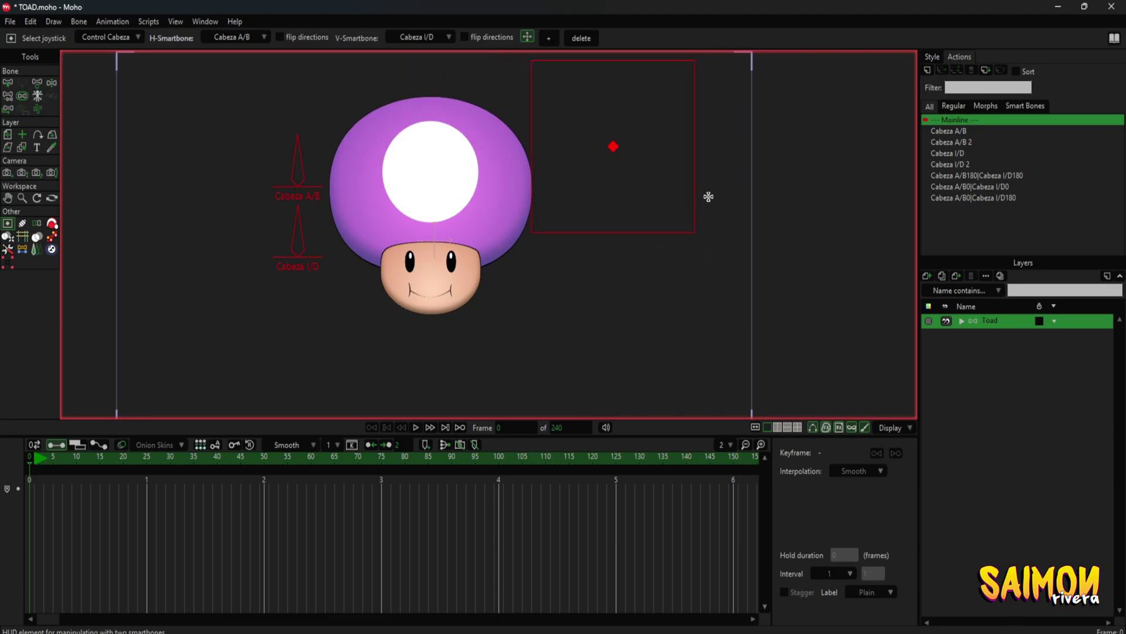
pyautogui.click(527, 37)
pyautogui.moveTo(598, 109)
pyautogui.mouseDown()
pyautogui.moveTo(686, 146)
pyautogui.moveTo(209, 224)
pyautogui.moveTo(632, 264)
pyautogui.moveTo(188, 180)
pyautogui.moveTo(573, 151)
pyautogui.moveTo(565, 136)
pyautogui.moveTo(674, 121)
pyautogui.moveTo(654, 131)
pyautogui.mouseUp()
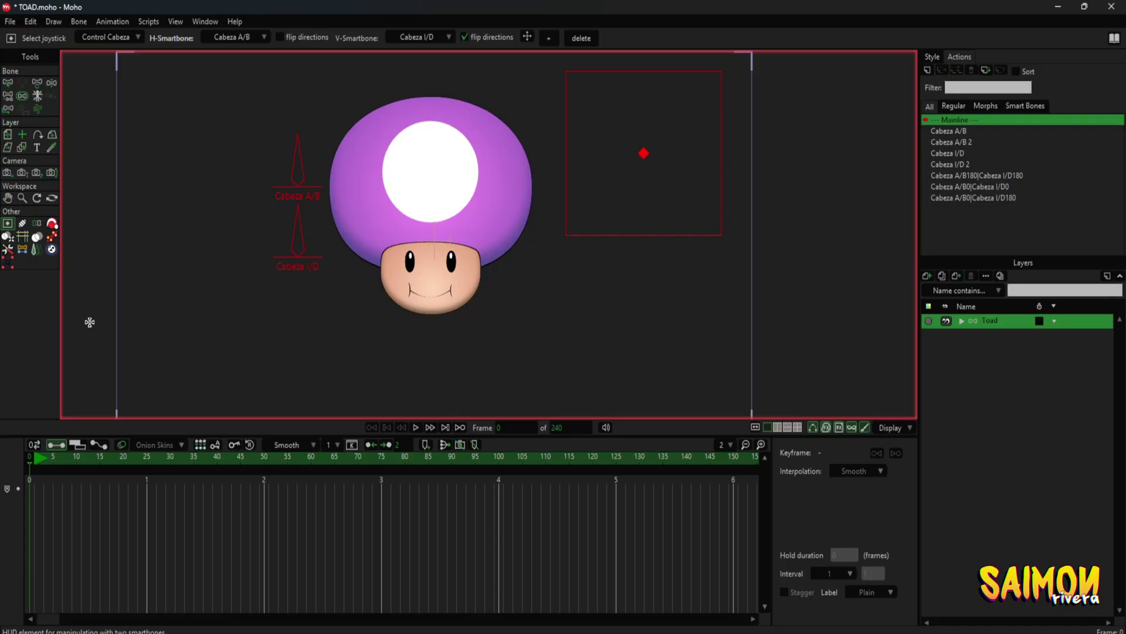
pyautogui.moveTo(41, 460)
pyautogui.mouseDown()
pyautogui.moveTo(65, 459)
pyautogui.moveTo(37, 465)
pyautogui.mouseUp()
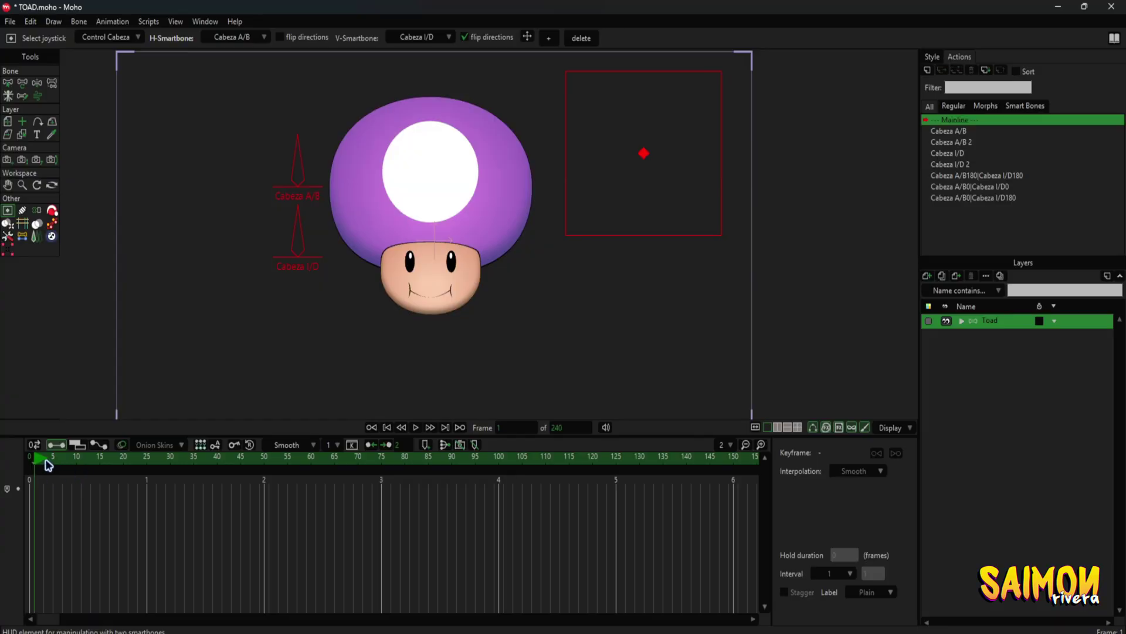
# - At frame 20, drag the Control Cabeza handle to test turning Toad's head
pyautogui.click(49, 461)
pyautogui.moveTo(65, 461); pyautogui.dragTo(81, 464)
pyautogui.click(124, 463)
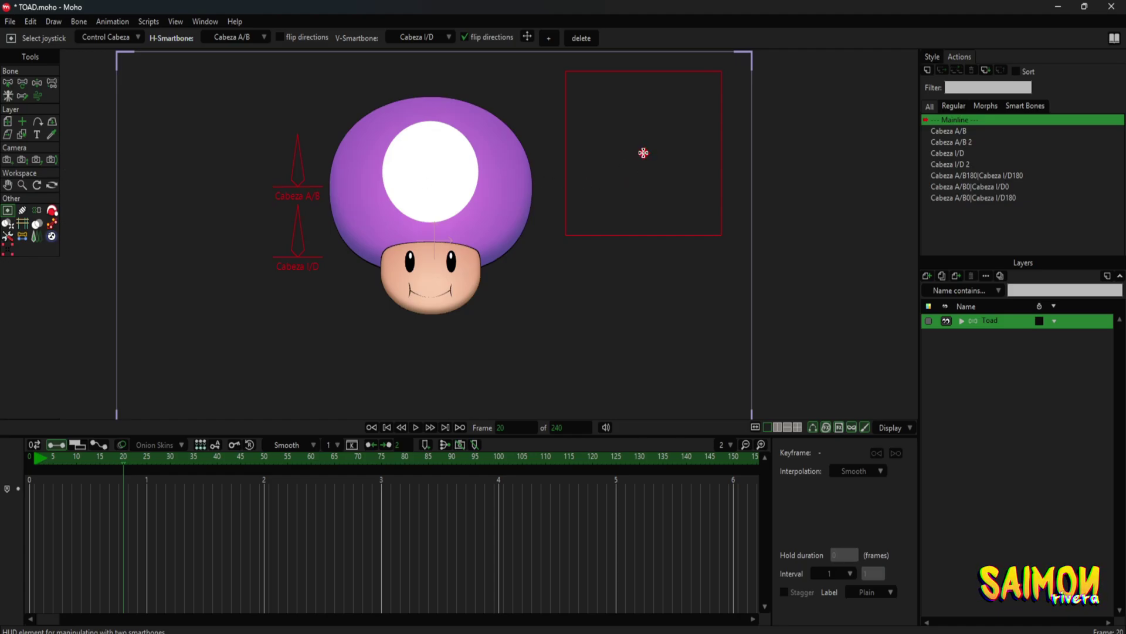
pyautogui.moveTo(643, 152)
pyautogui.mouseDown()
pyautogui.moveTo(653, 108)
pyautogui.moveTo(626, 199)
pyautogui.moveTo(664, 203)
pyautogui.moveTo(702, 90)
pyautogui.moveTo(716, 96)
pyautogui.moveTo(662, 207)
pyautogui.moveTo(689, 94)
pyautogui.moveTo(700, 122)
pyautogui.mouseUp()
pyautogui.moveTo(578, 90)
pyautogui.mouseDown()
pyautogui.moveTo(573, 227)
pyautogui.moveTo(653, 176)
pyautogui.moveTo(628, 188)
pyautogui.moveTo(623, 108)
pyautogui.moveTo(573, 182)
pyautogui.moveTo(669, 118)
pyautogui.moveTo(638, 180)
pyautogui.moveTo(648, 96)
pyautogui.moveTo(598, 121)
pyautogui.moveTo(586, 159)
pyautogui.moveTo(571, 149)
pyautogui.moveTo(676, 178)
pyautogui.moveTo(651, 171)
pyautogui.moveTo(599, 221)
pyautogui.moveTo(691, 87)
pyautogui.moveTo(596, 211)
pyautogui.moveTo(661, 209)
pyautogui.moveTo(596, 117)
pyautogui.moveTo(669, 191)
pyautogui.moveTo(626, 91)
pyautogui.moveTo(607, 135)
pyautogui.moveTo(673, 140)
pyautogui.moveTo(590, 175)
pyautogui.moveTo(667, 149)
pyautogui.moveTo(639, 171)
pyautogui.moveTo(639, 141)
pyautogui.moveTo(698, 95)
pyautogui.moveTo(580, 174)
pyautogui.moveTo(702, 181)
pyautogui.moveTo(626, 111)
pyautogui.moveTo(597, 176)
pyautogui.moveTo(659, 148)
pyautogui.moveTo(644, 151)
pyautogui.mouseUp()
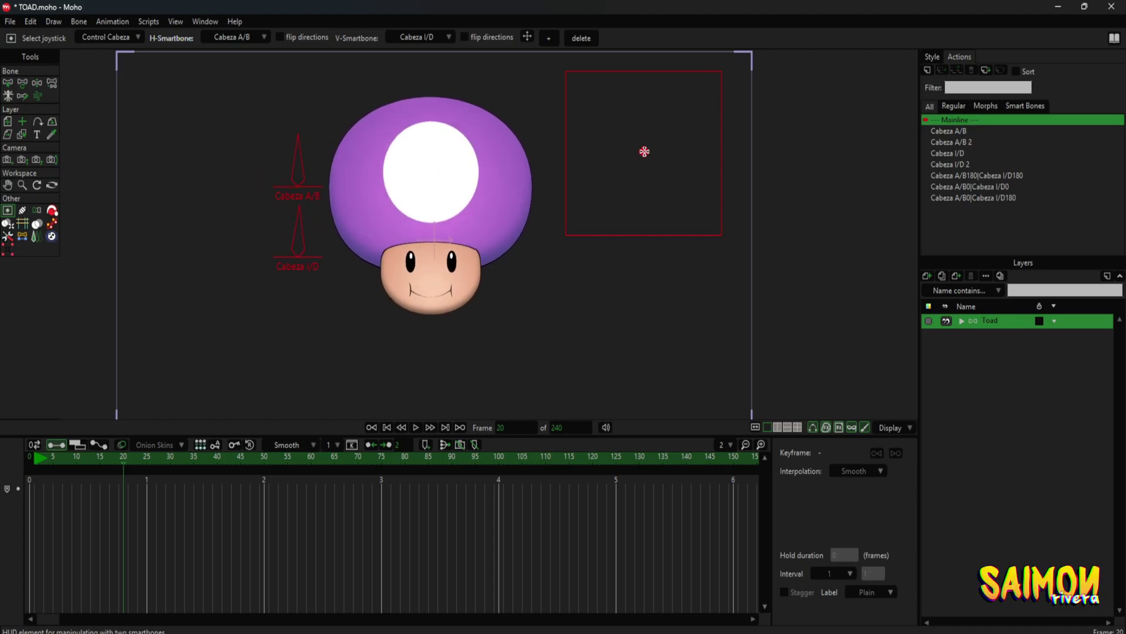